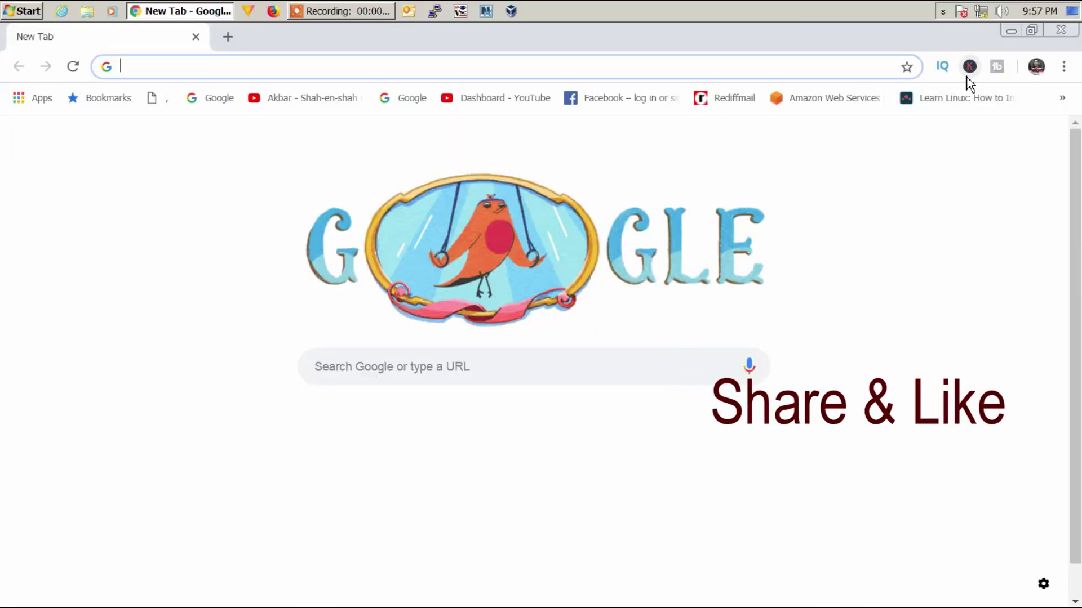
Step: Check the tray network status showing Network 3 with no internet access and bring up its menu
mouse_move(982, 14)
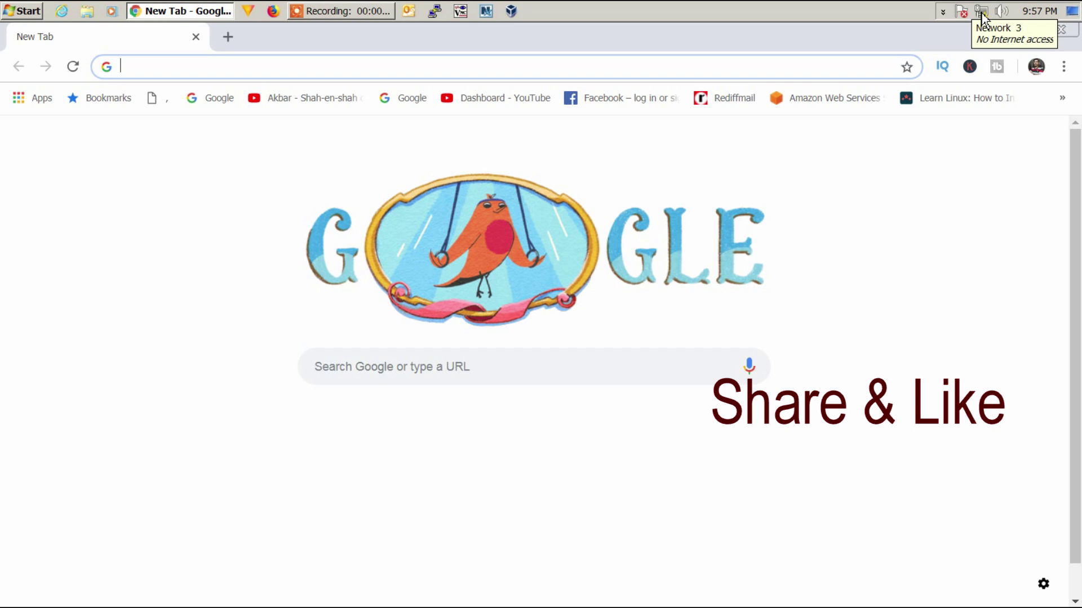
right_click(982, 14)
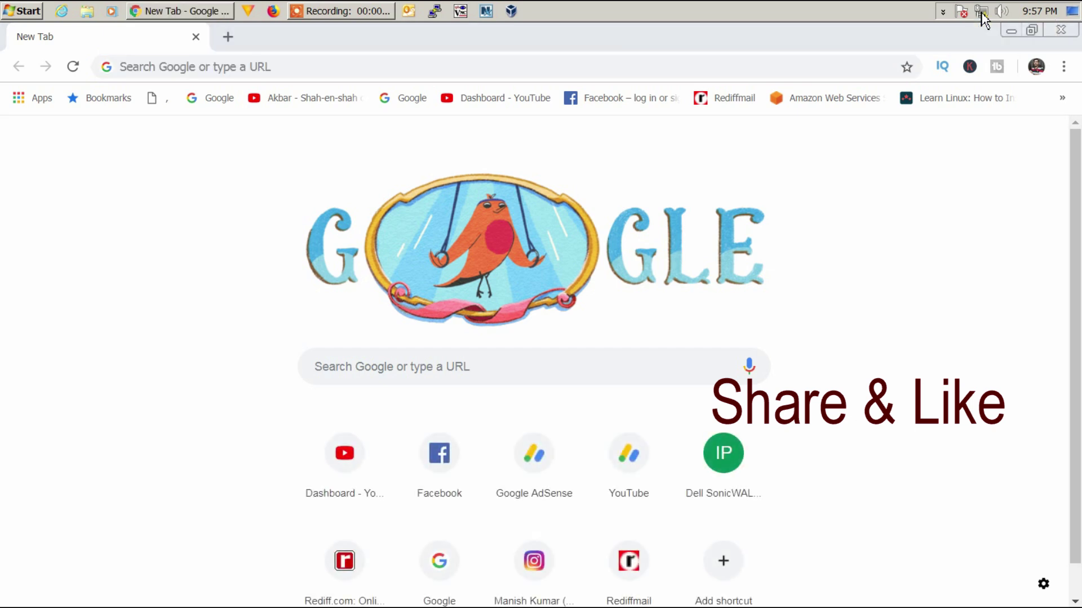
left_click(985, 34)
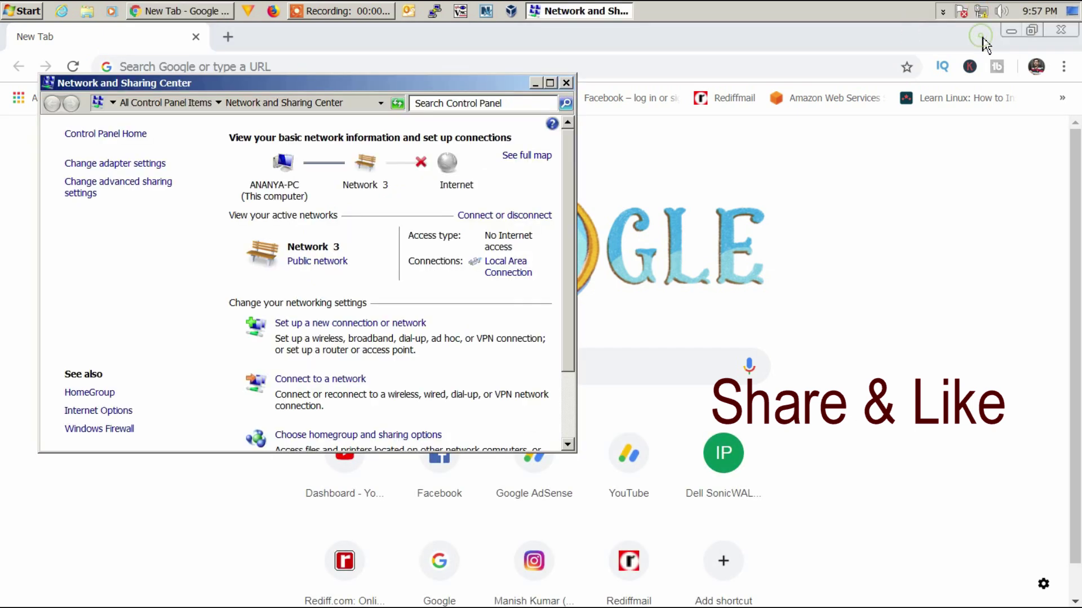
left_click(509, 275)
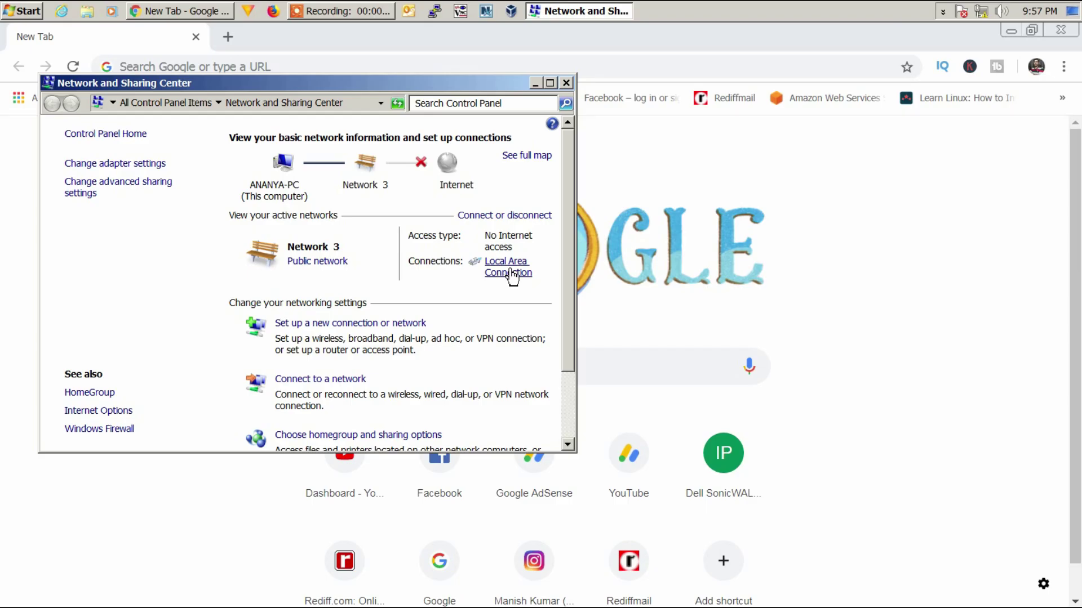
left_click(461, 290)
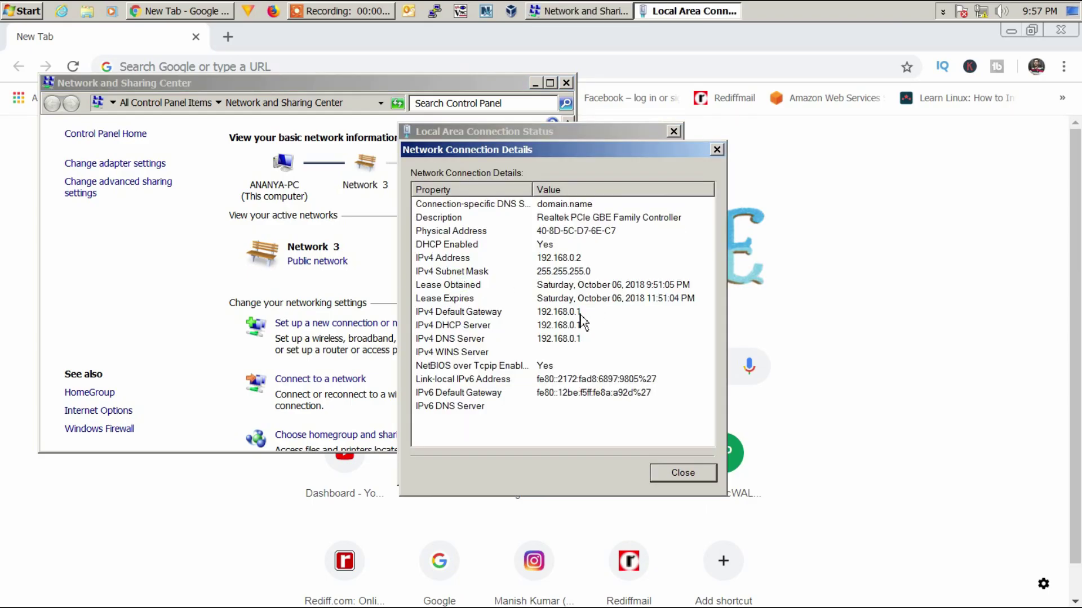
left_click(559, 260)
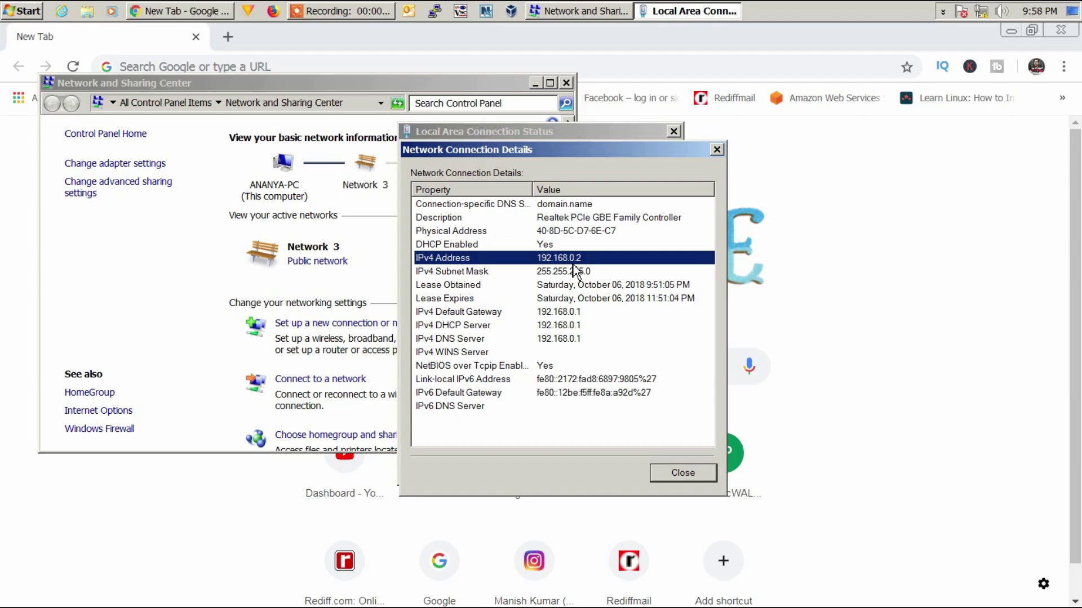
left_click(564, 313)
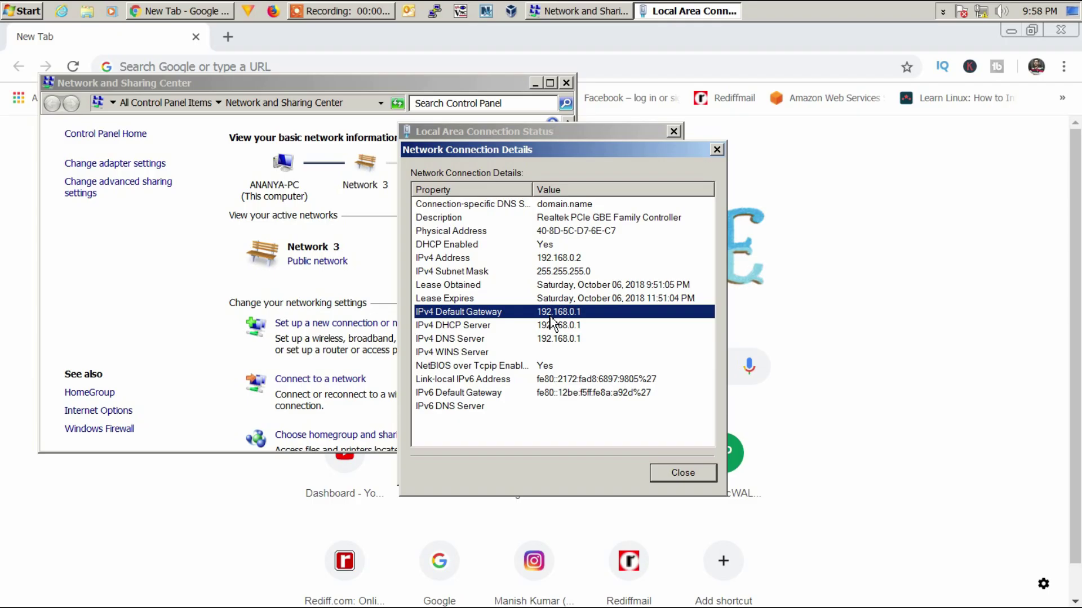
left_click(463, 245)
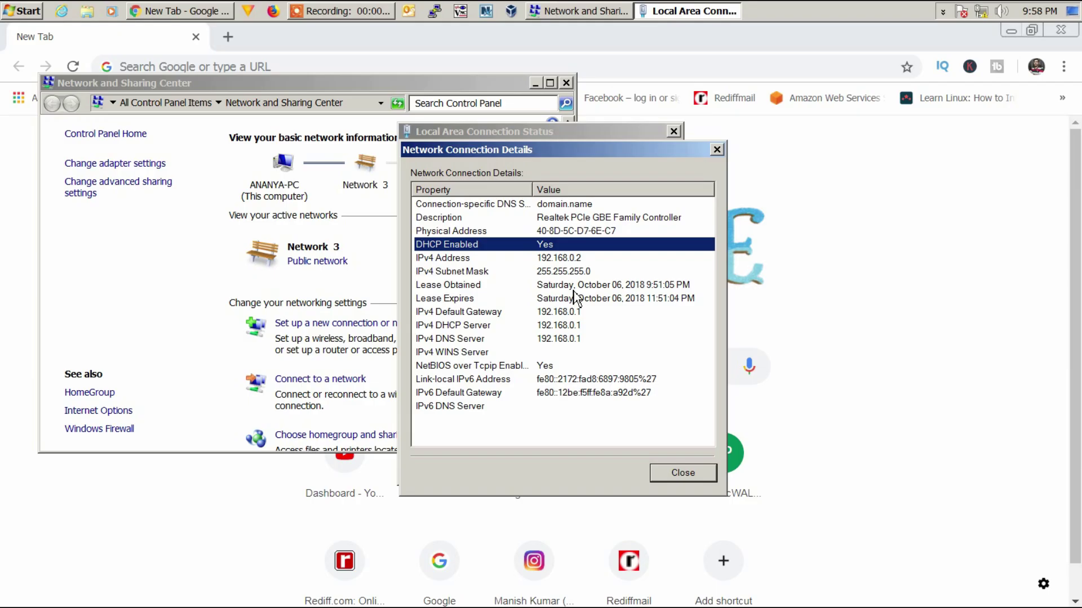
left_click(699, 476)
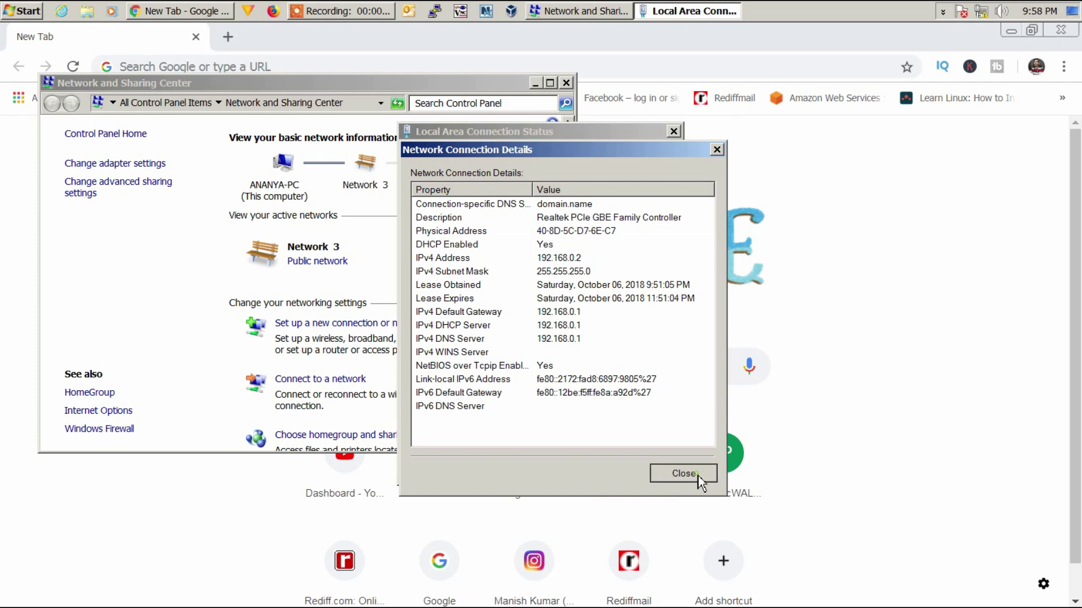
left_click(448, 431)
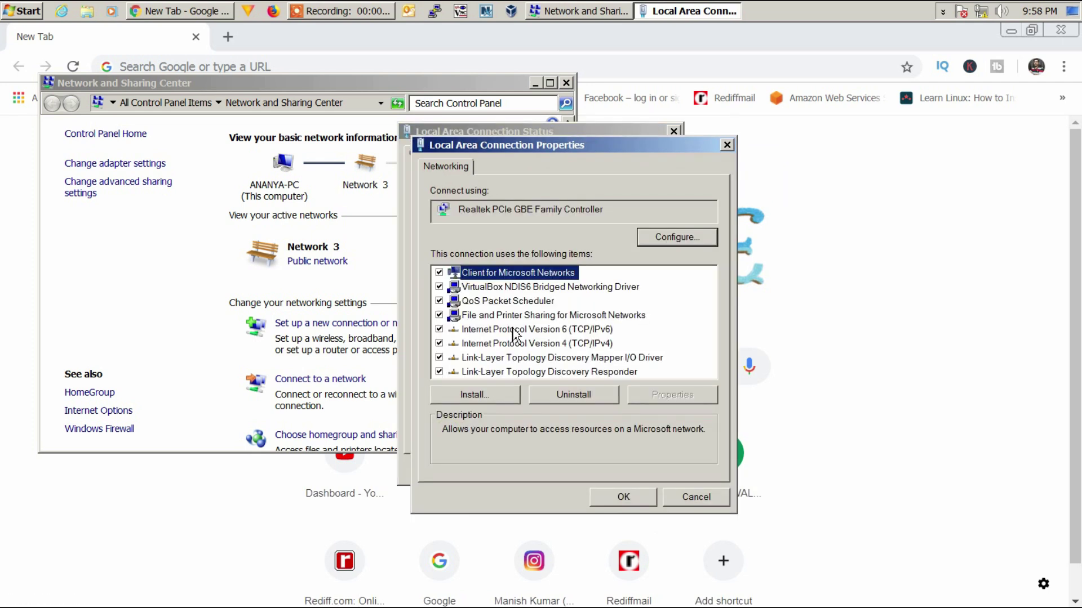
left_click(586, 344)
left_click(673, 395)
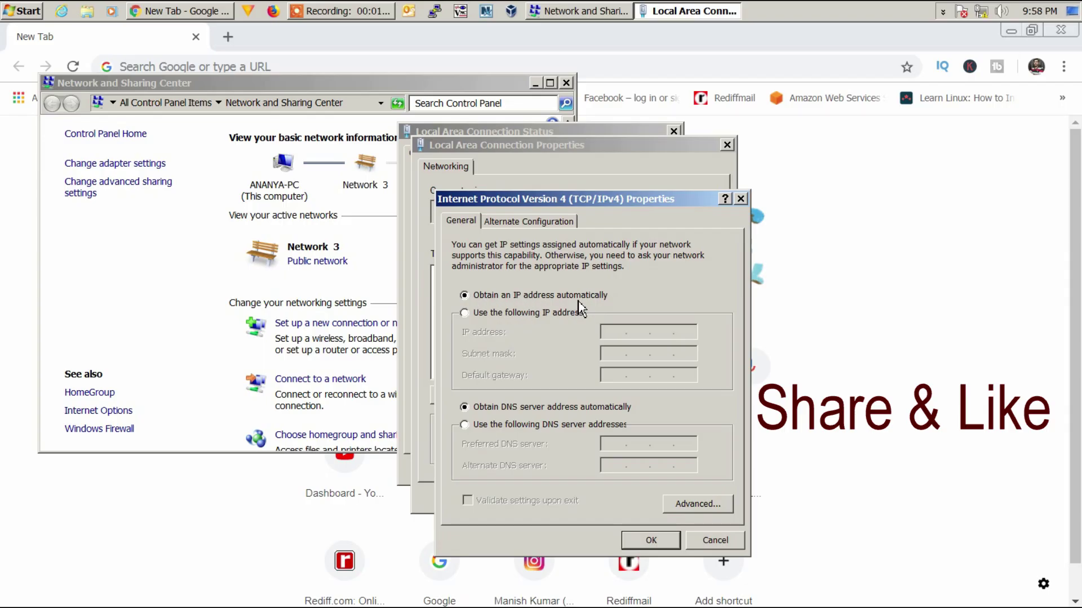
left_click(714, 542)
left_click(695, 498)
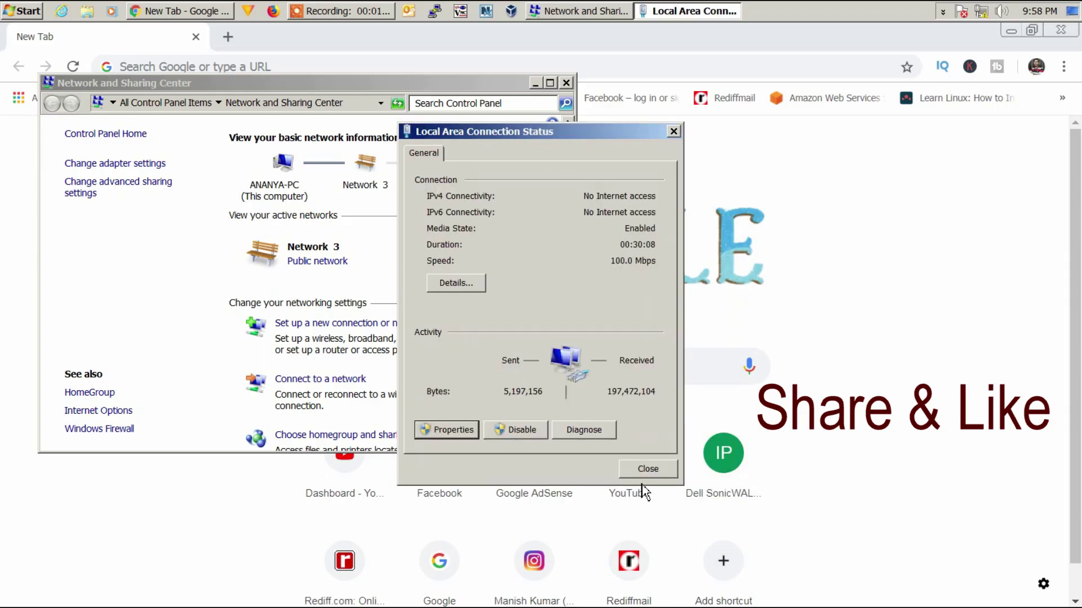
left_click(645, 470)
left_click(566, 83)
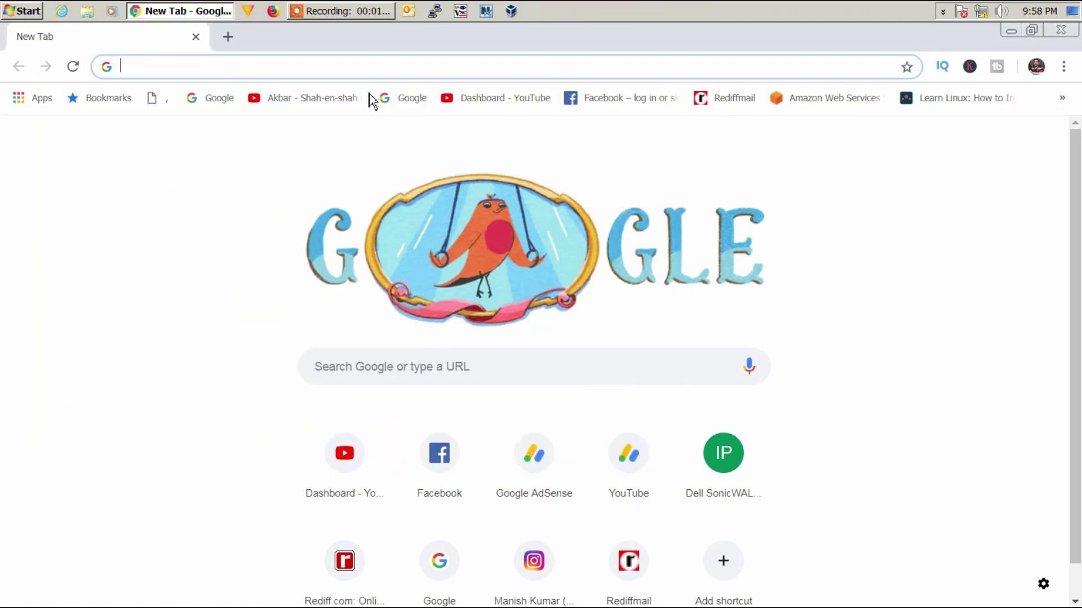
Step: Load the router quick setup at 192.168.0.1 and switch its connection type to PPPoE
type("192.168.0.1")
key("Return")
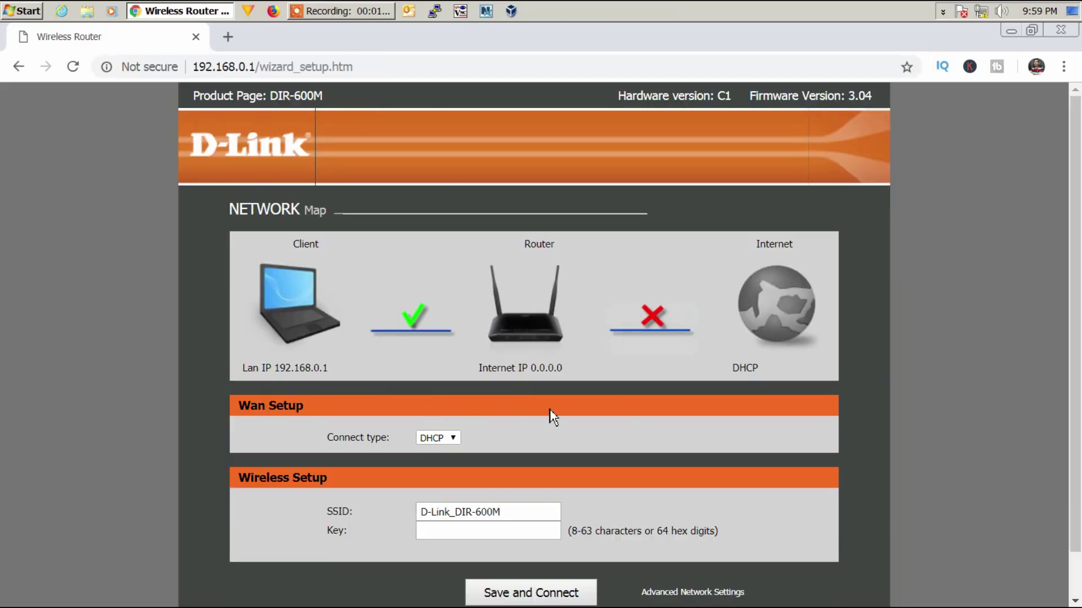
scroll(552, 416, "down", 1)
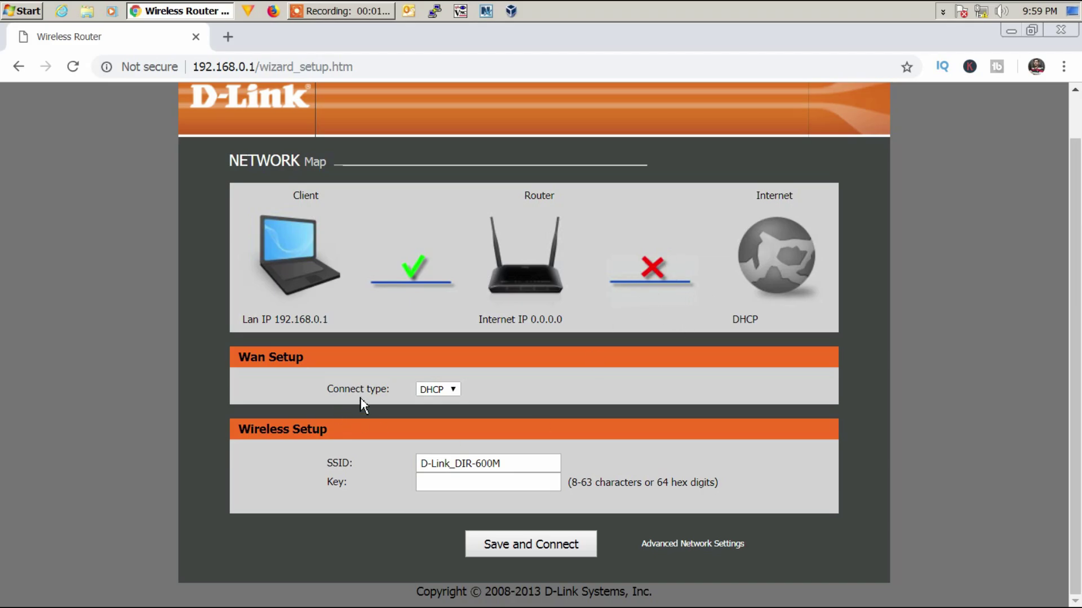
left_click(444, 390)
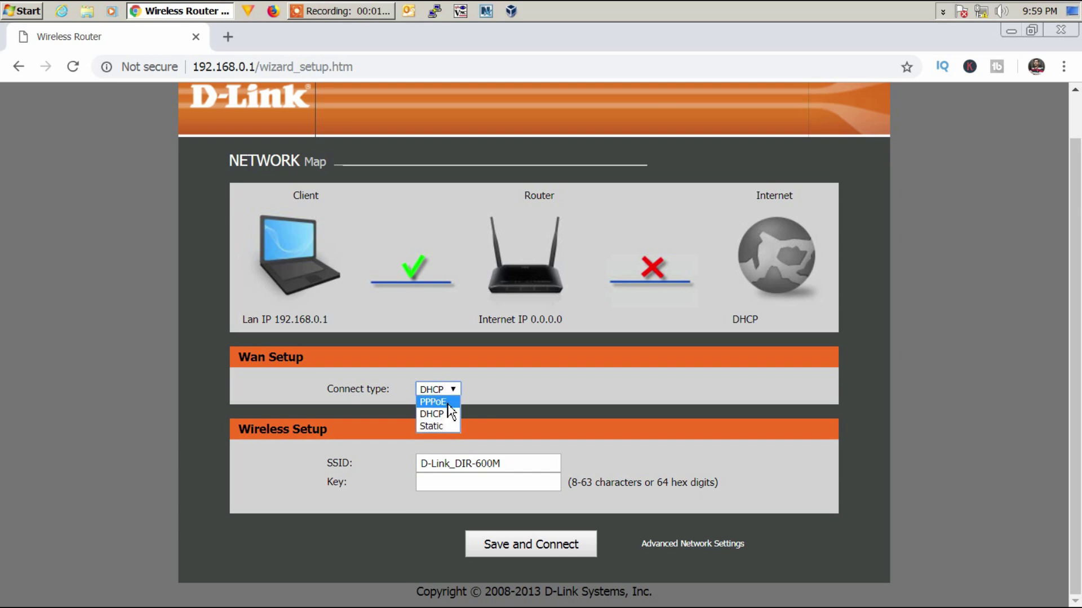
left_click(448, 405)
left_click(445, 408)
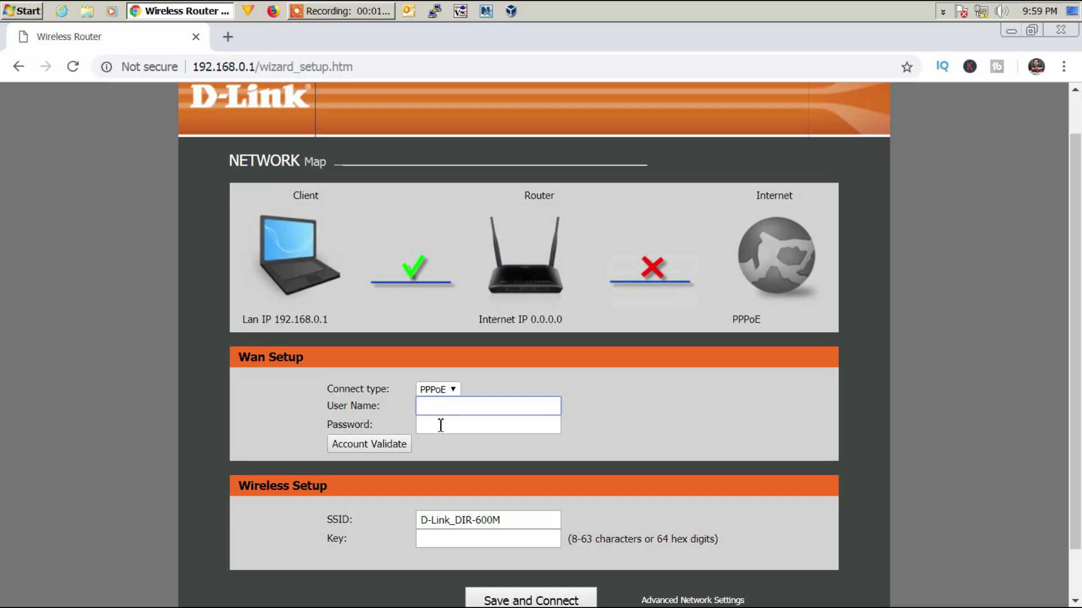
left_click(441, 425)
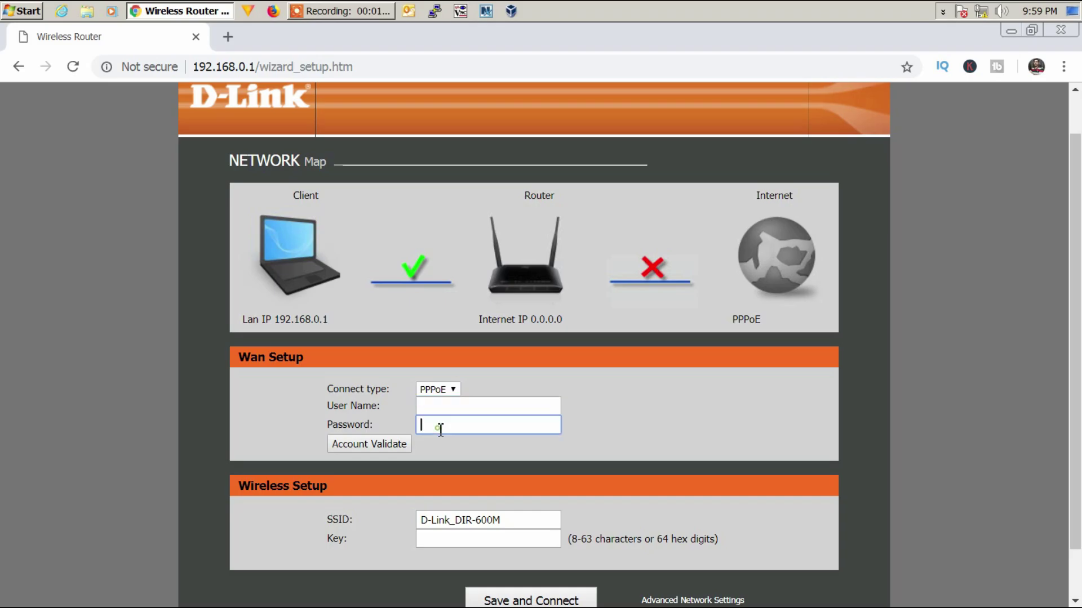
Step: Review the PPPoE user name and password fields, the D-Link_DIR-600M network name and the empty wireless key
left_click(433, 404)
left_click(434, 426)
left_click(437, 411)
left_click(438, 422)
left_click(350, 517)
left_click_drag(356, 517, 327, 529)
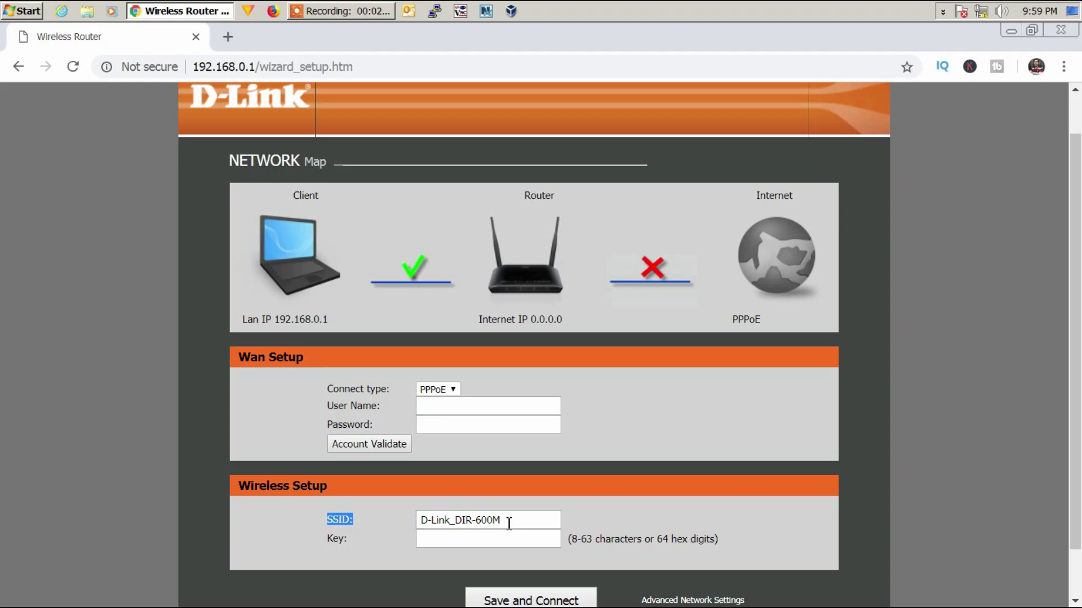
left_click_drag(508, 524, 401, 529)
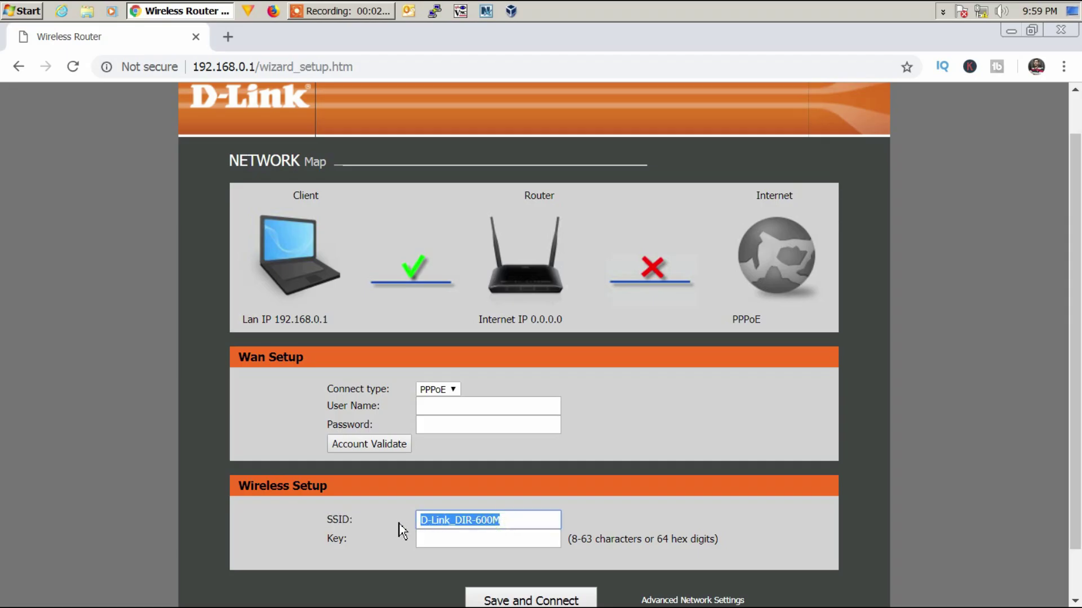
left_click(450, 544)
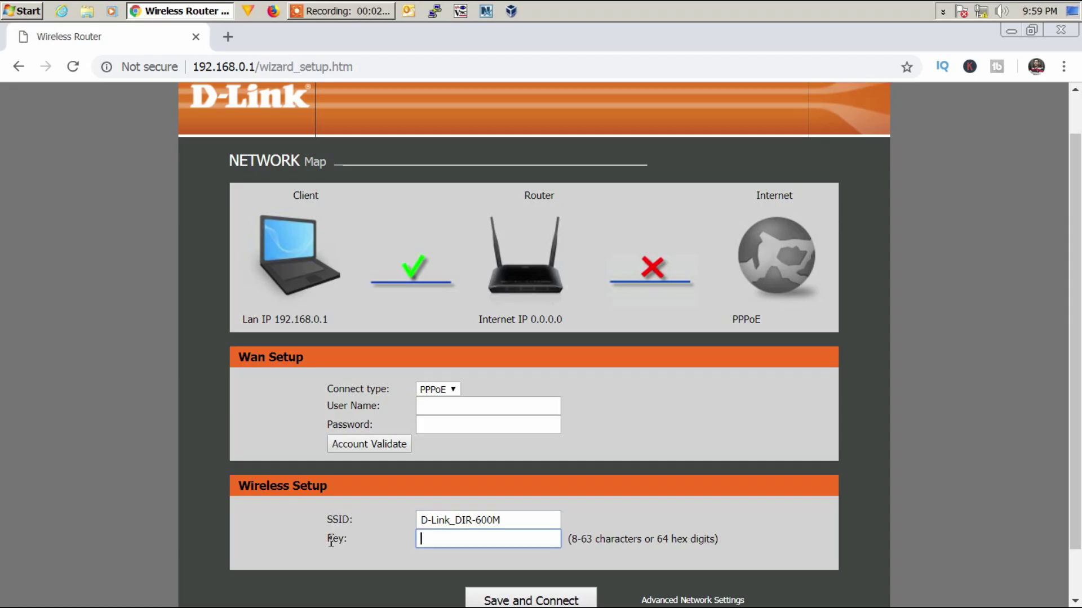
left_click(435, 539)
Step: Set the connection type back to DHCP and save the quick setup
scroll(434, 539, "down", 2)
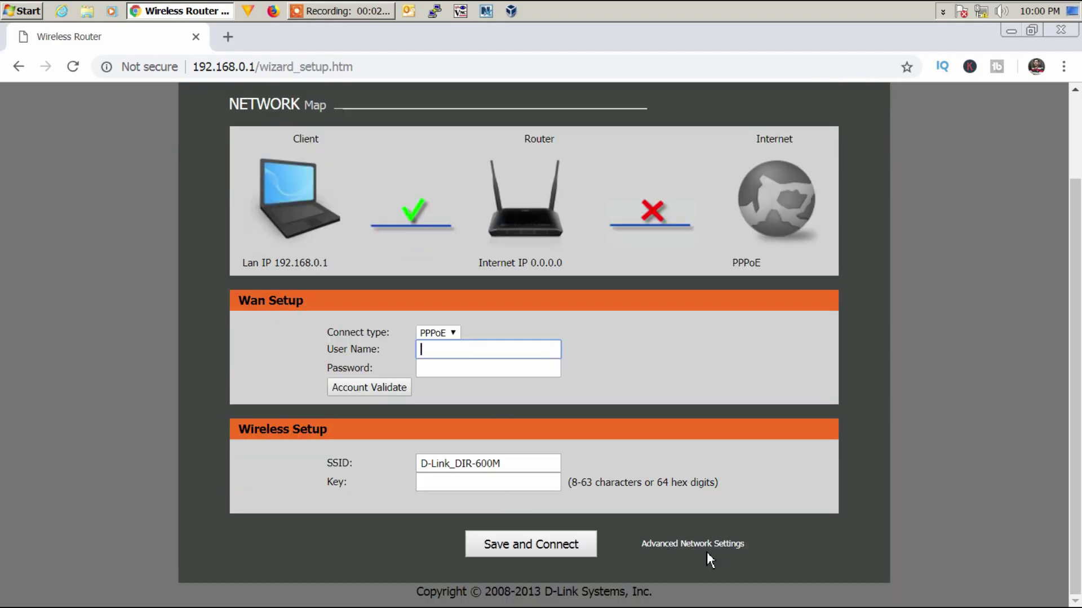
left_click(454, 333)
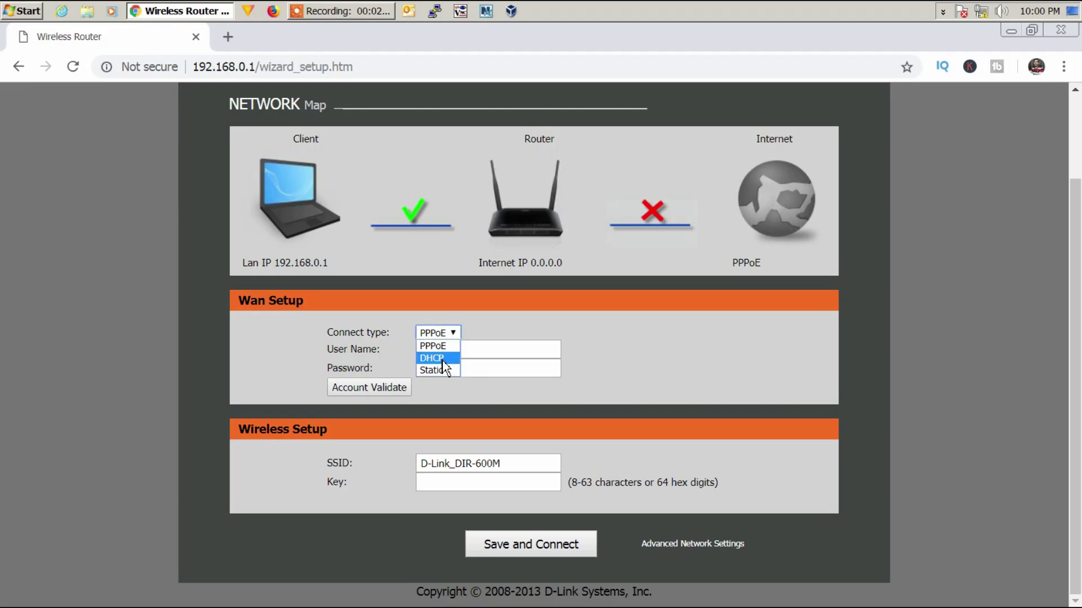
left_click(443, 359)
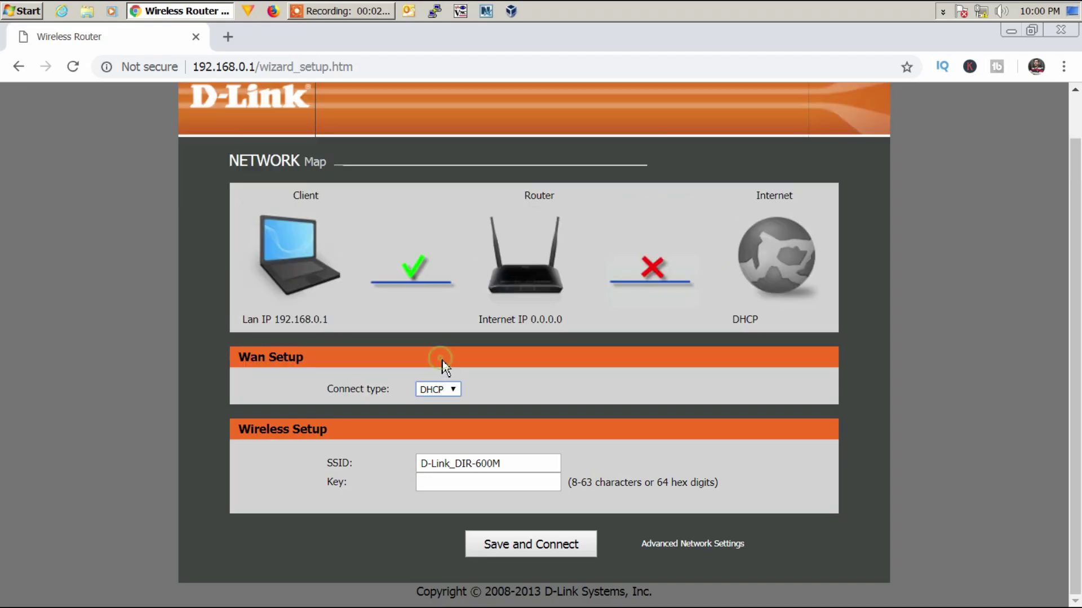
left_click(523, 545)
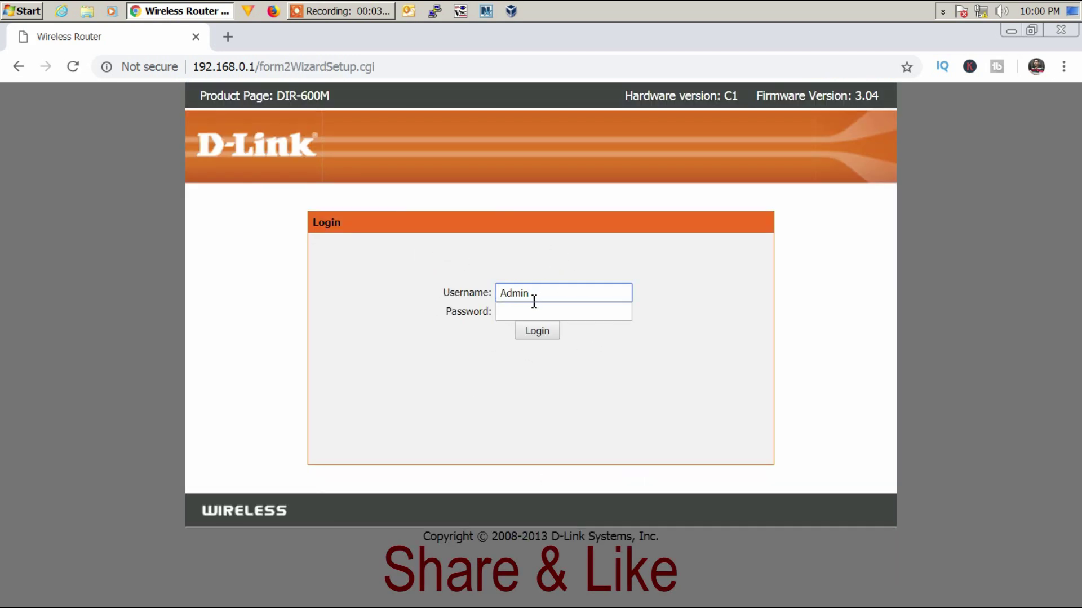
Step: Log in as admin with the router password and go to Setup > Internet Setup
left_click_drag(538, 294, 488, 292)
left_click(511, 312)
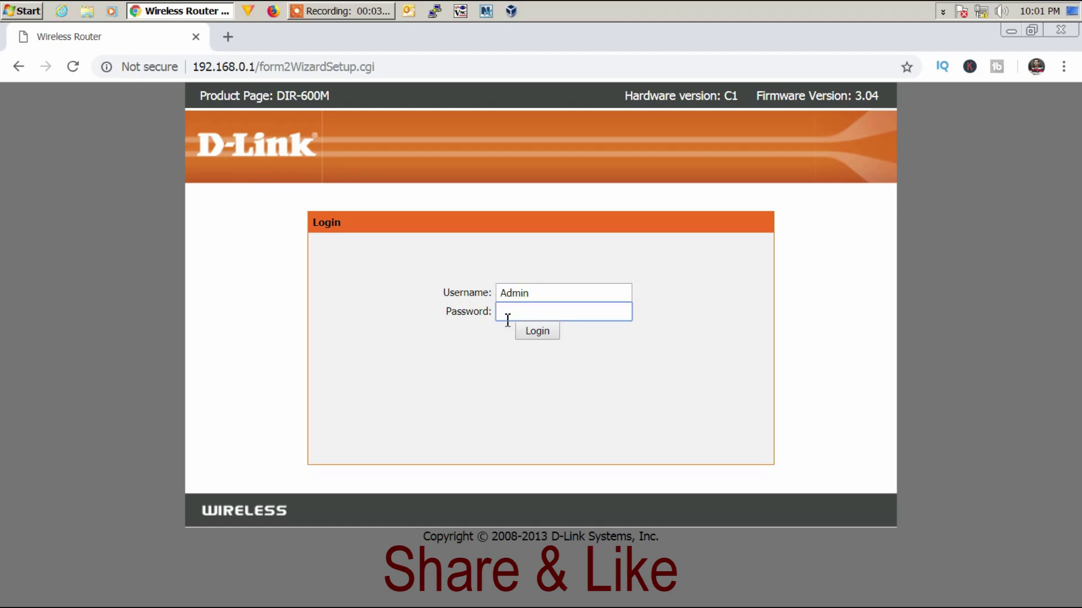
left_click(546, 337)
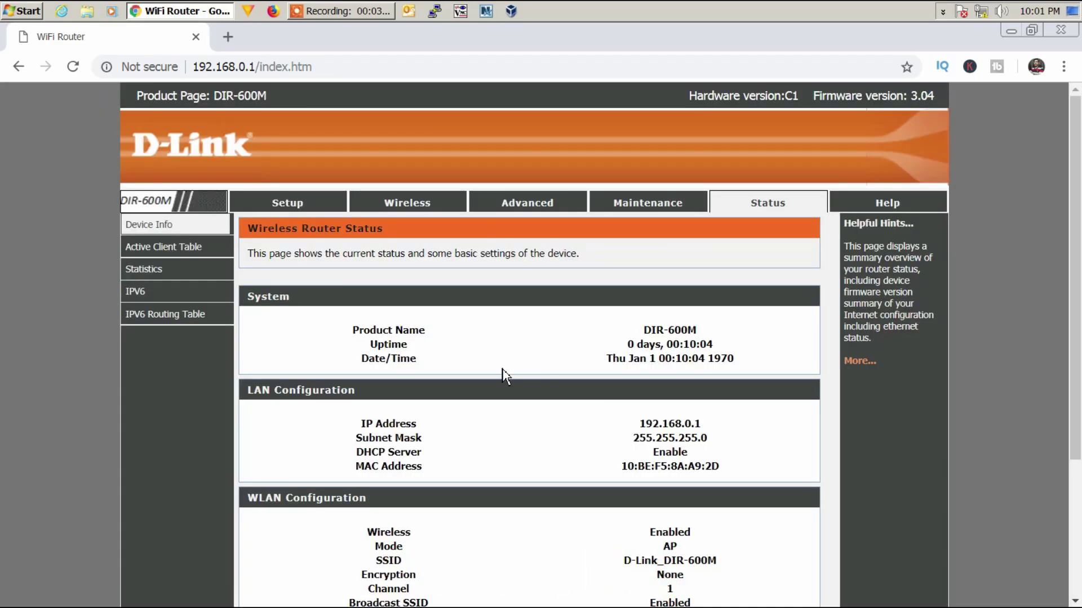
left_click(288, 204)
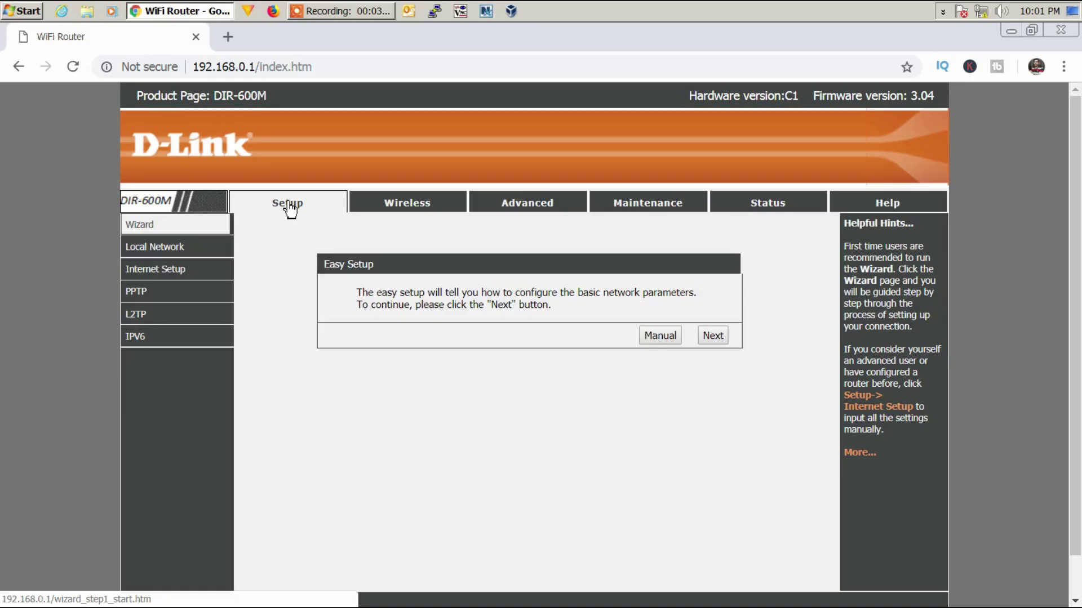
left_click(169, 280)
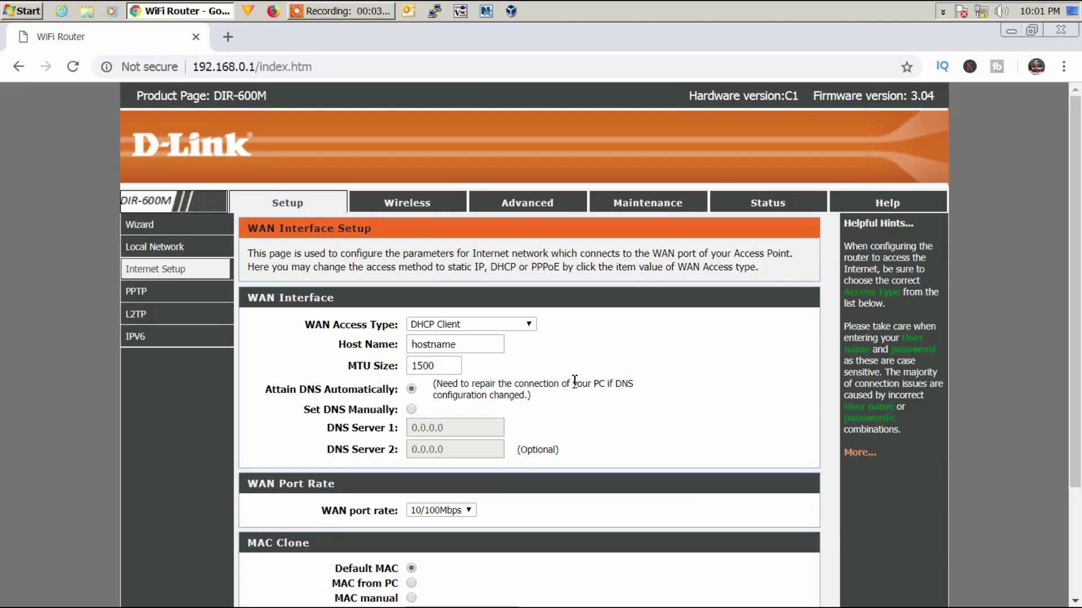
Step: Set the WAN access type to PPPoE and enter the account user name and password
left_click(468, 330)
left_click(444, 368)
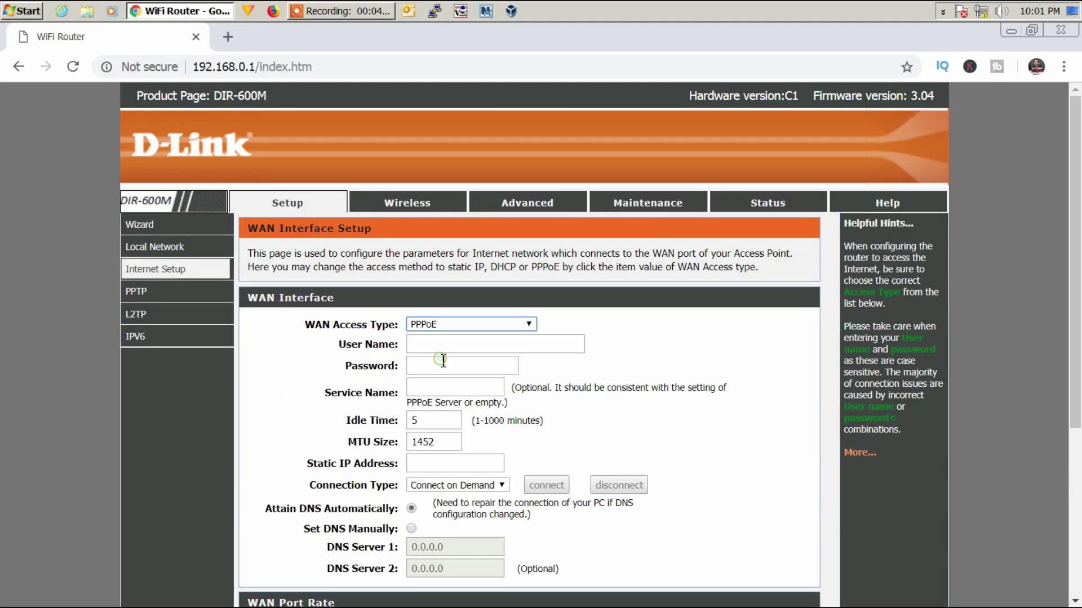
left_click(437, 344)
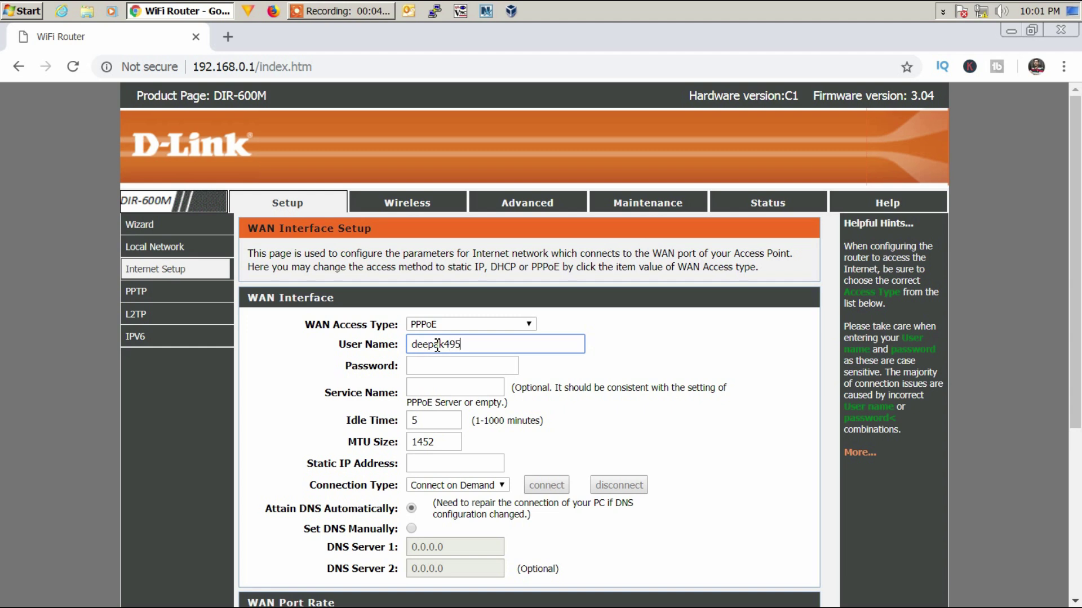
left_click(437, 366)
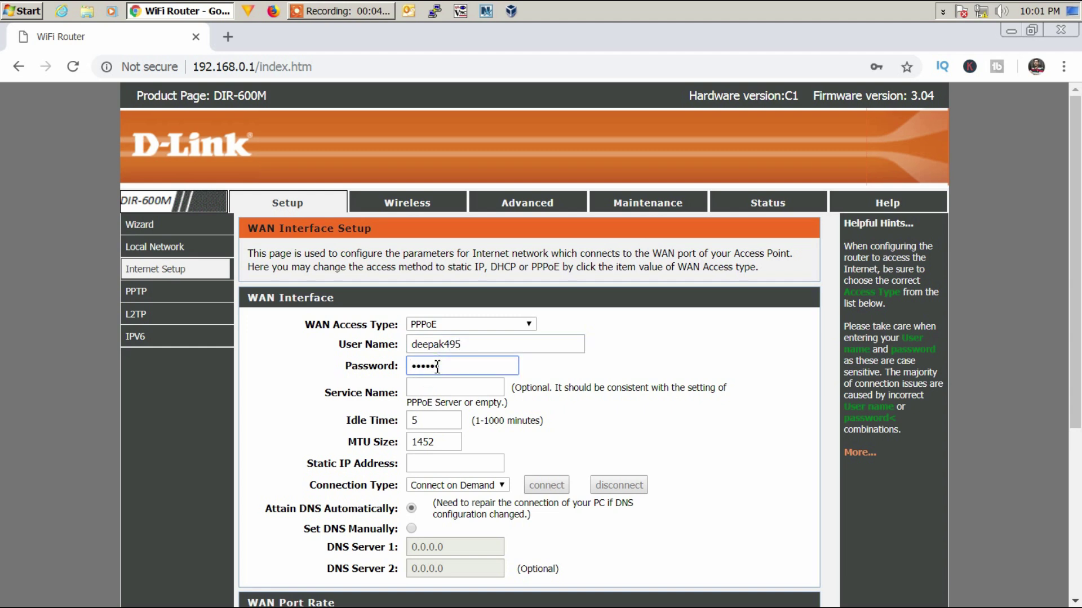
left_click(443, 389)
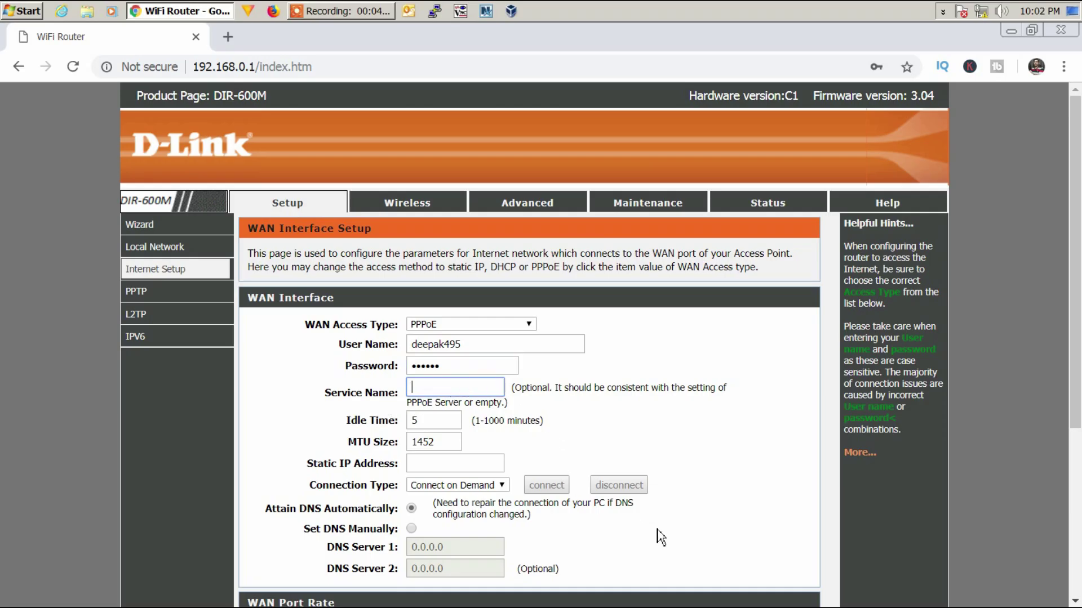
Step: Set the PPPoE connection type to Continuous, apply the changes, and decline Chrome's password saving
scroll(660, 536, "down", 3)
left_click(481, 401)
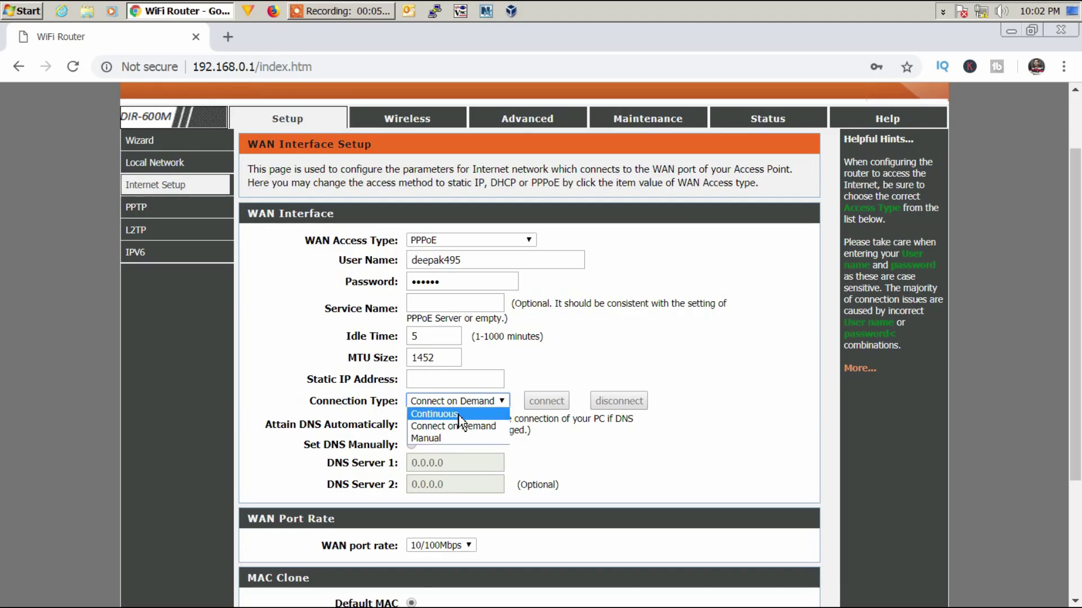
left_click(458, 415)
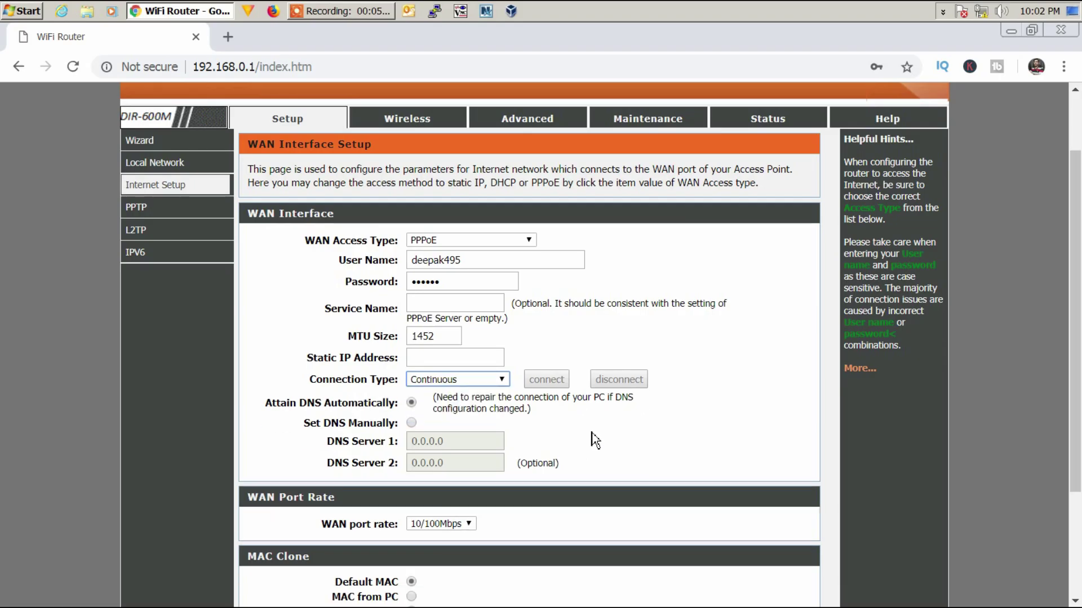
scroll(565, 505, "down", 3)
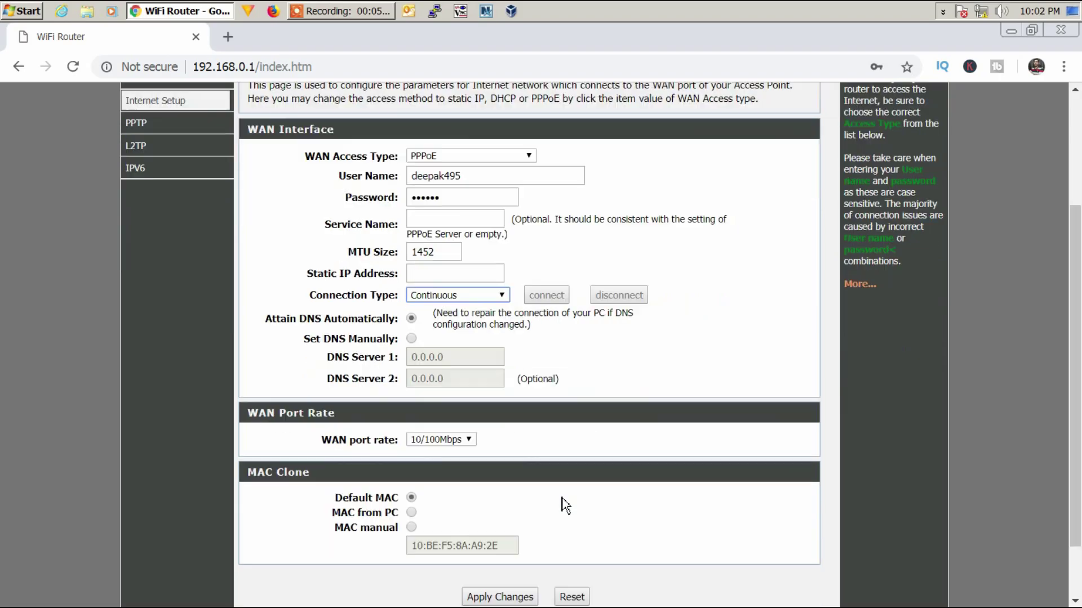
scroll(565, 505, "down", 3)
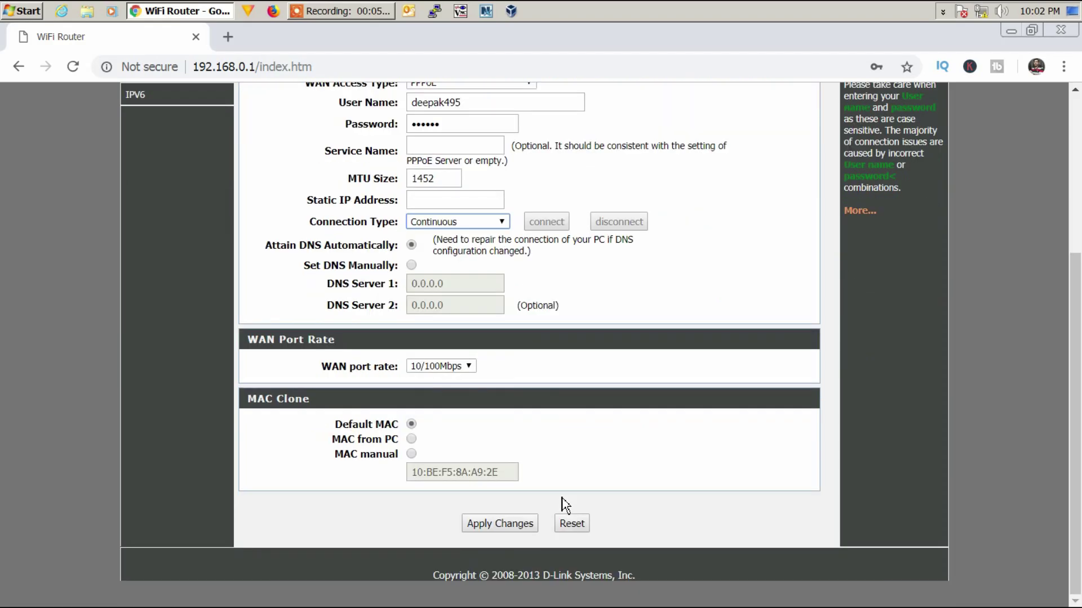
left_click(500, 524)
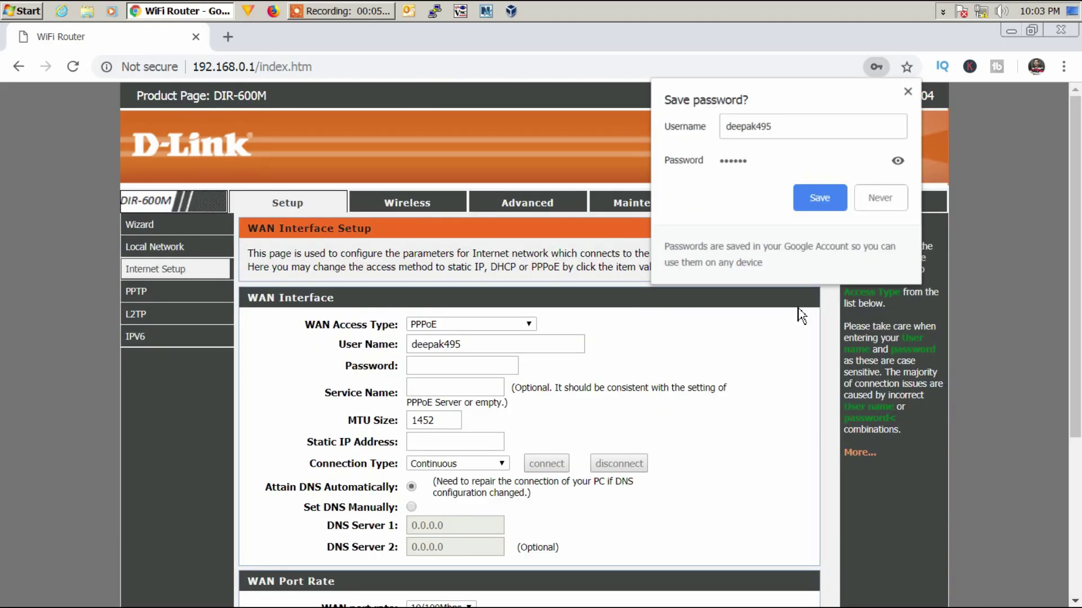
left_click(871, 204)
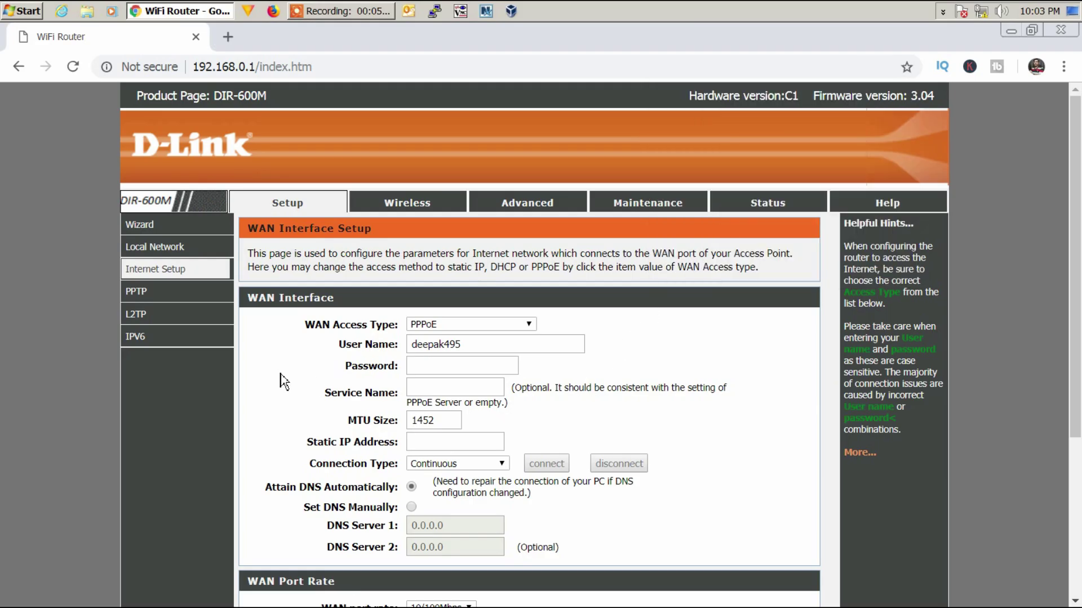
Step: On the Local Network page, keep LAN IP 192.168.0.1, DHCP Server mode and the IP pool unchanged
left_click(161, 256)
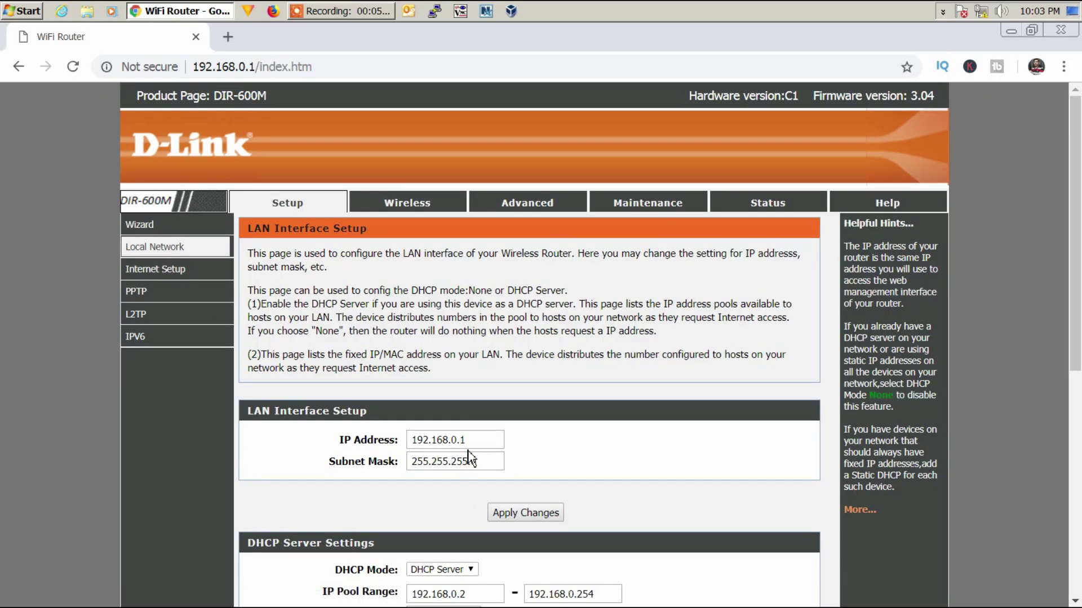
left_click_drag(475, 440, 412, 441)
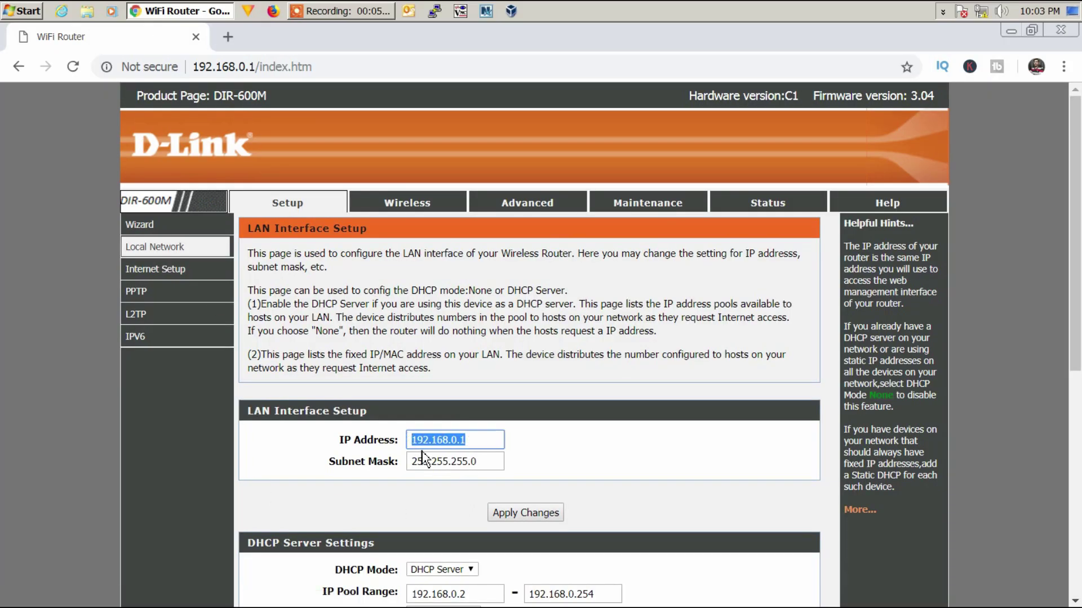
left_click(477, 444)
scroll(388, 485, "down", 3)
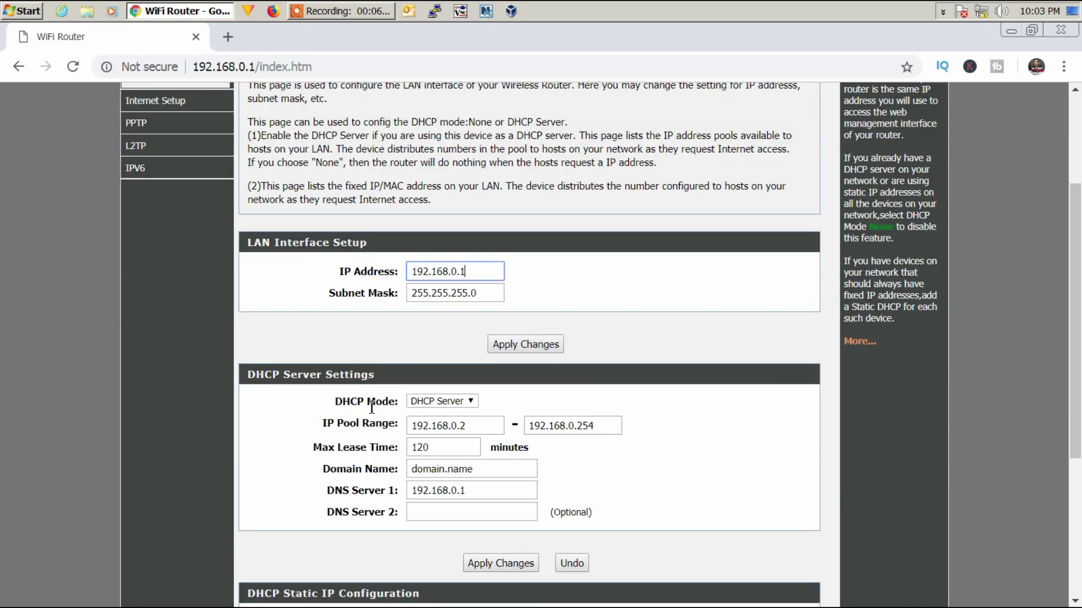
left_click(471, 402)
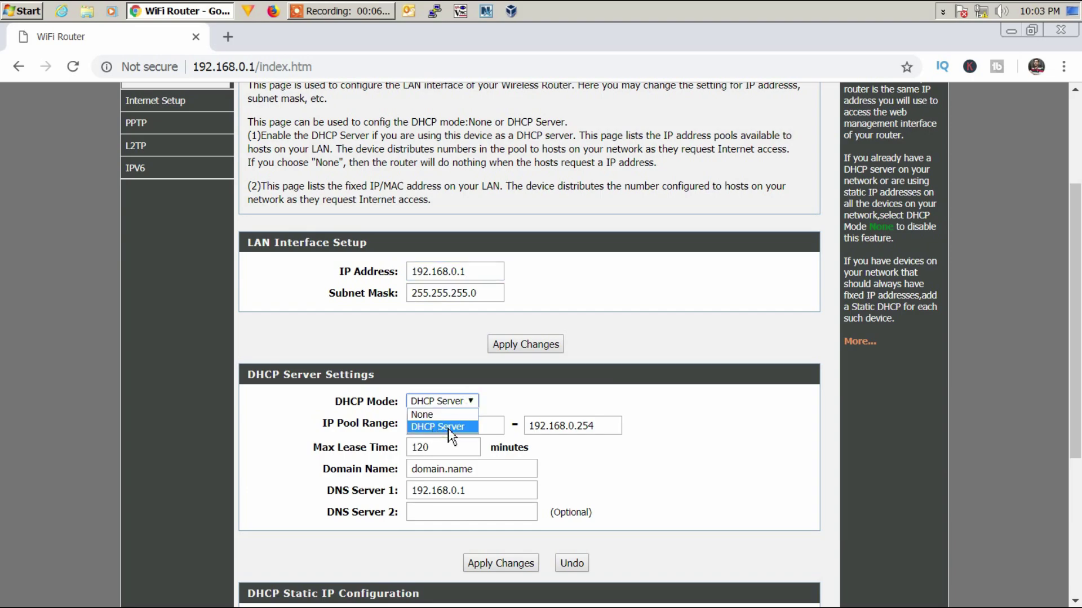
left_click(449, 429)
left_click(469, 430)
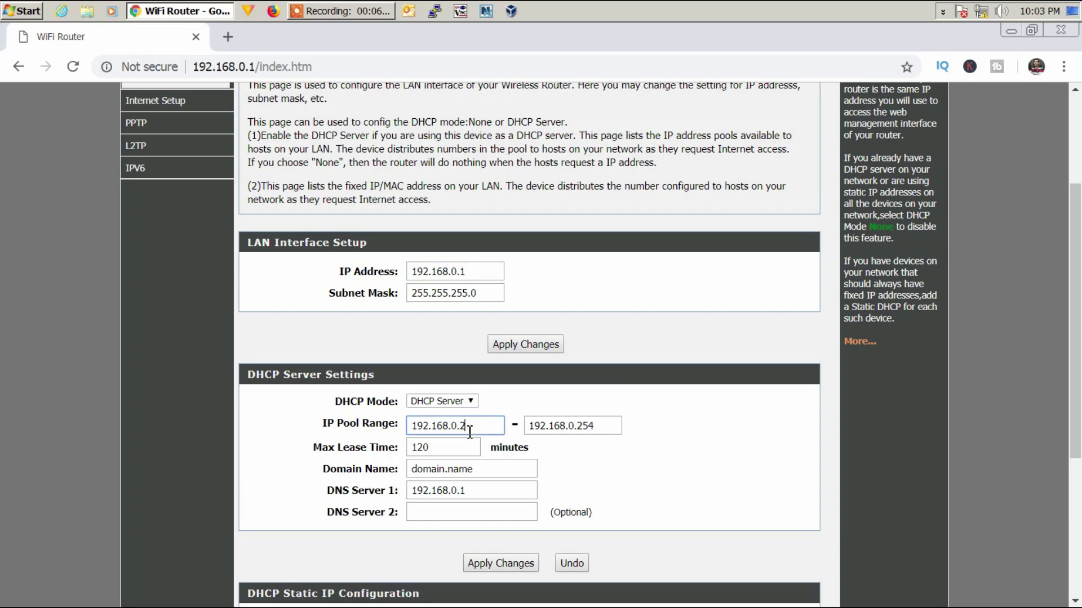
left_click_drag(600, 428, 581, 429)
left_click(618, 459)
Step: Enter DNS Server 1 as 8.8.8.8 and DNS Server 2 as 4.2.2.2, then apply
scroll(507, 450, "down", 1)
left_click(449, 406)
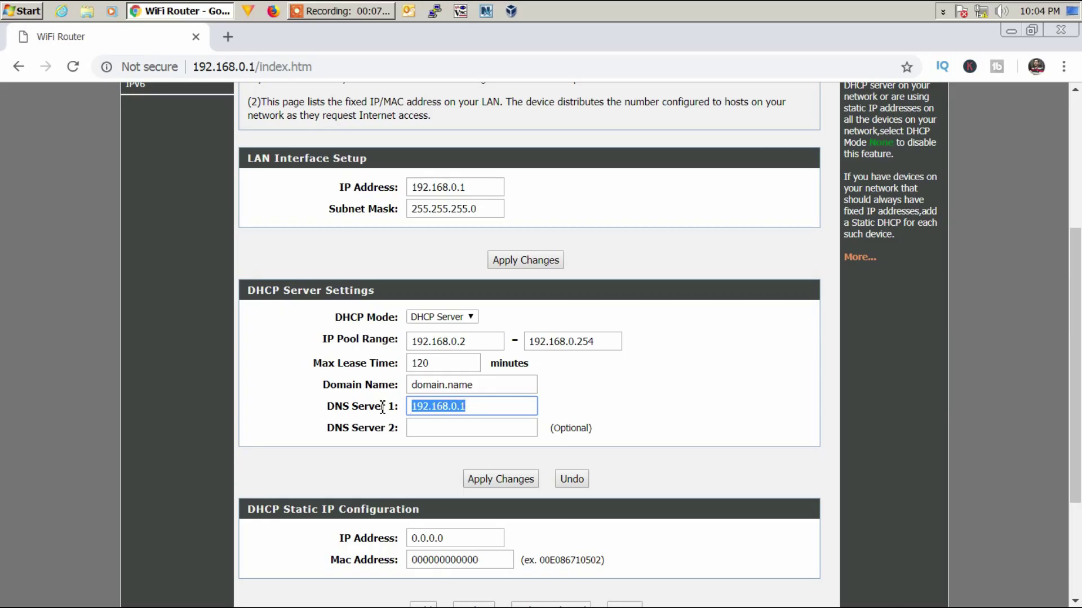
type("8.8.8.8")
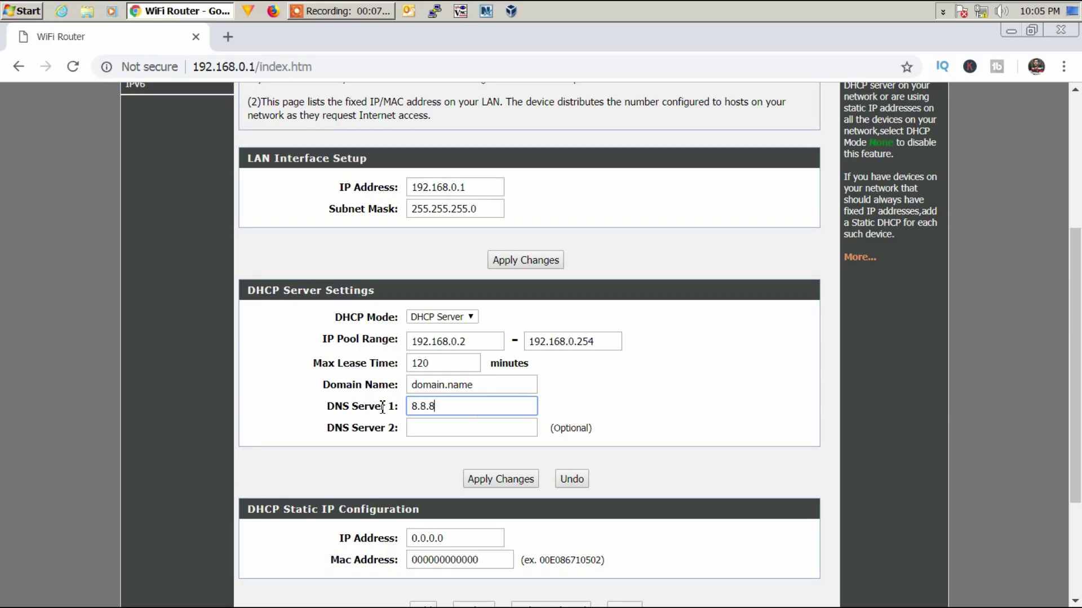
left_click(424, 432)
type("4.2.2.2")
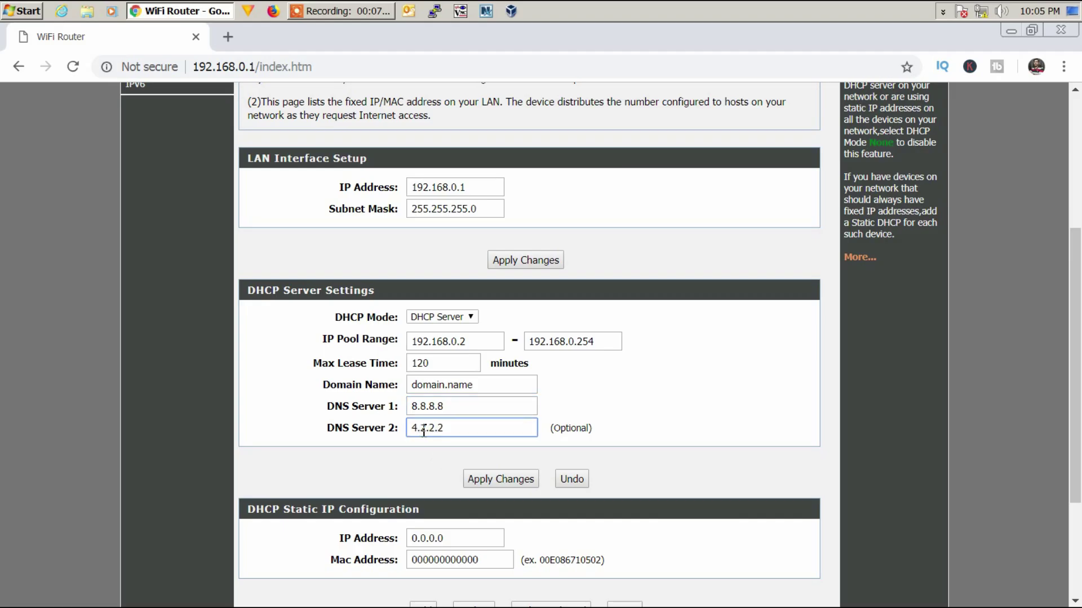
left_click(503, 482)
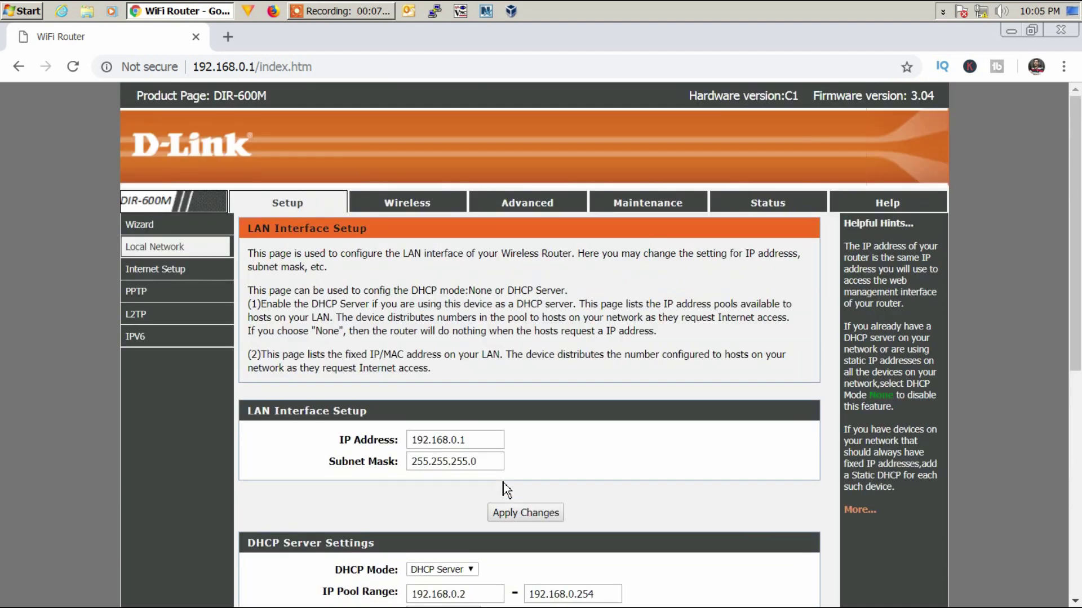
Step: On the Wireless page, change the SSID from D-Link_DIR-600M to MyPcSupport and select channel 11
left_click(418, 211)
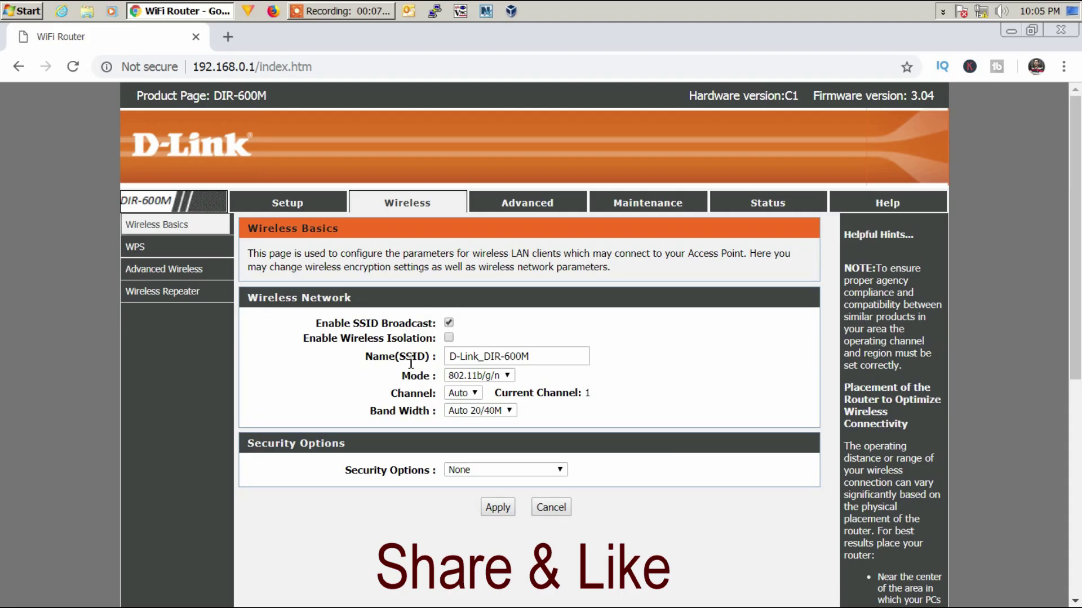
left_click(536, 357)
left_click_drag(536, 357, 439, 366)
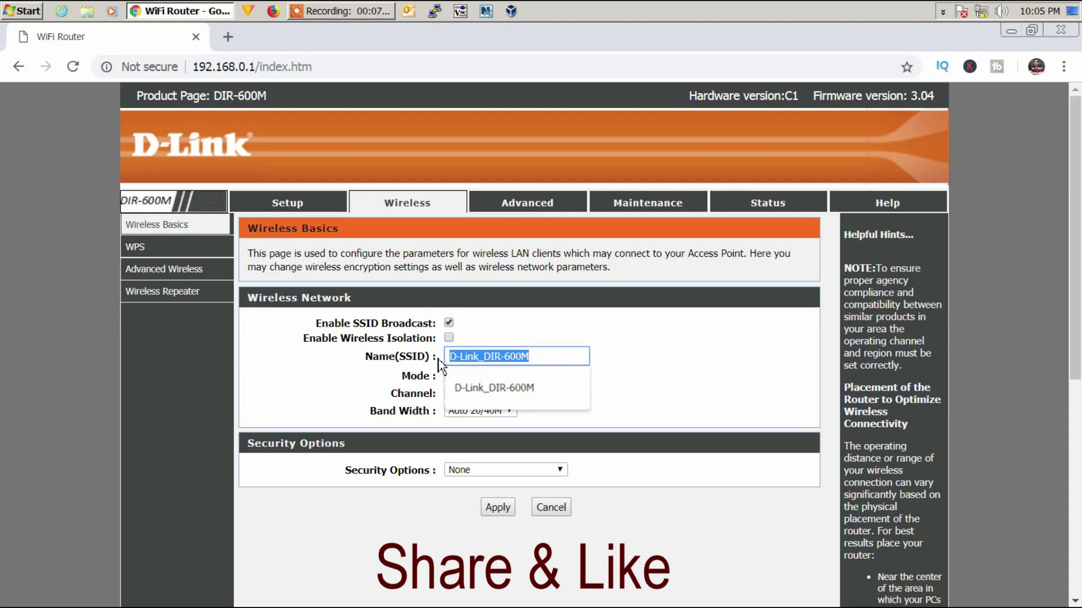
type("My")
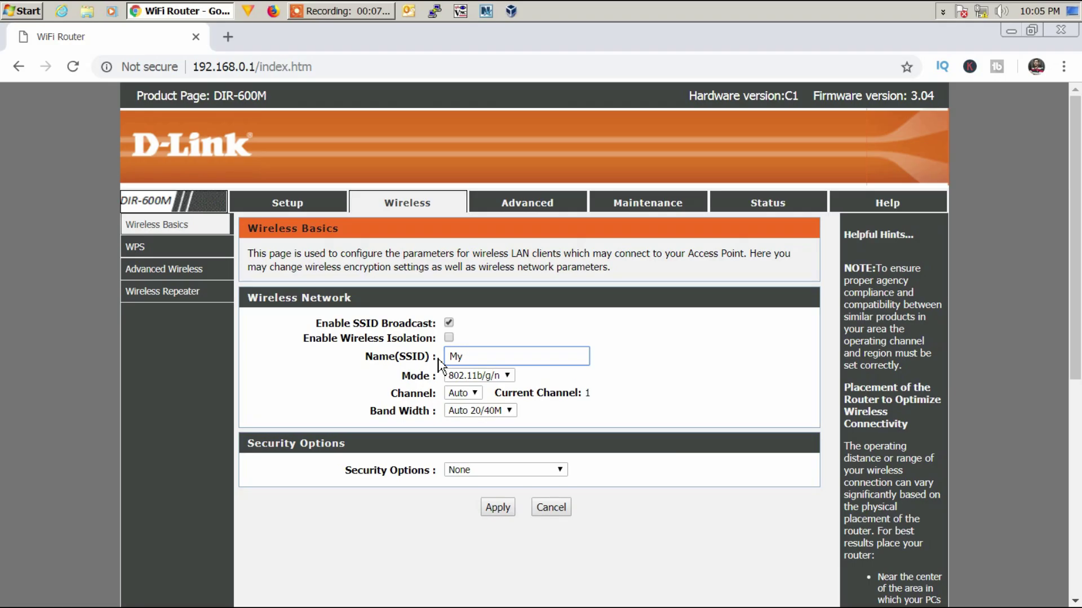
type("PcSupport")
left_click(477, 394)
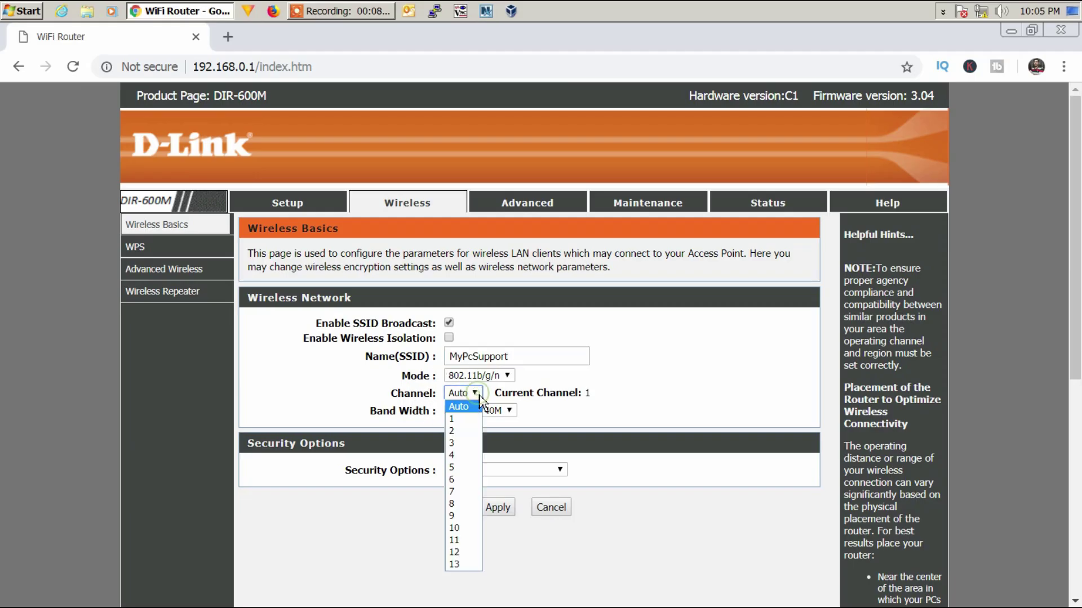
left_click(464, 539)
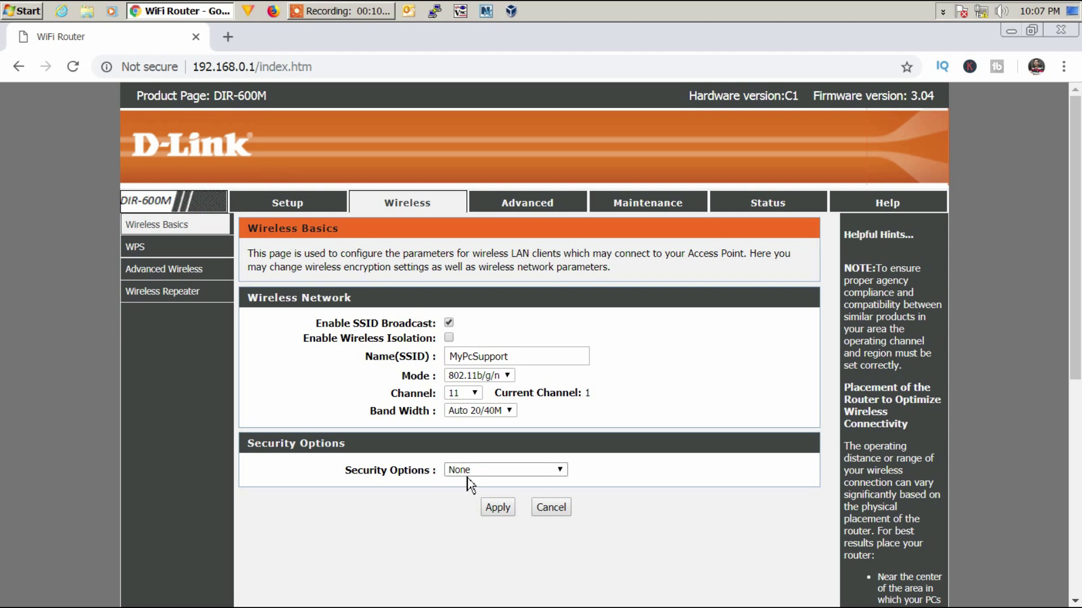
Step: Change the Wi-Fi security from None to WEP and inspect the default WEP Key 1 value
left_click(521, 472)
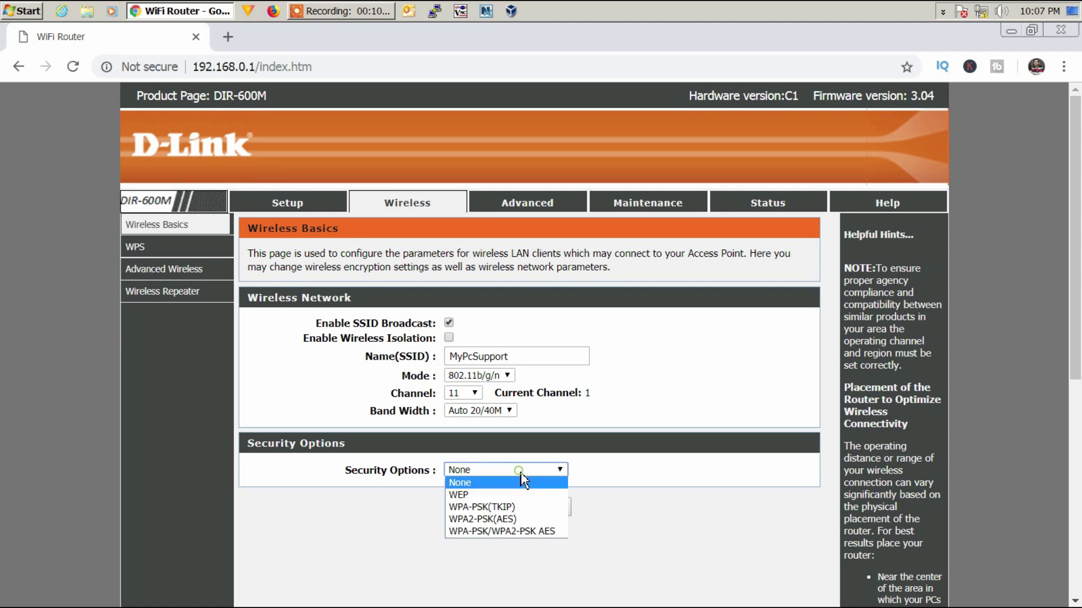
left_click(474, 495)
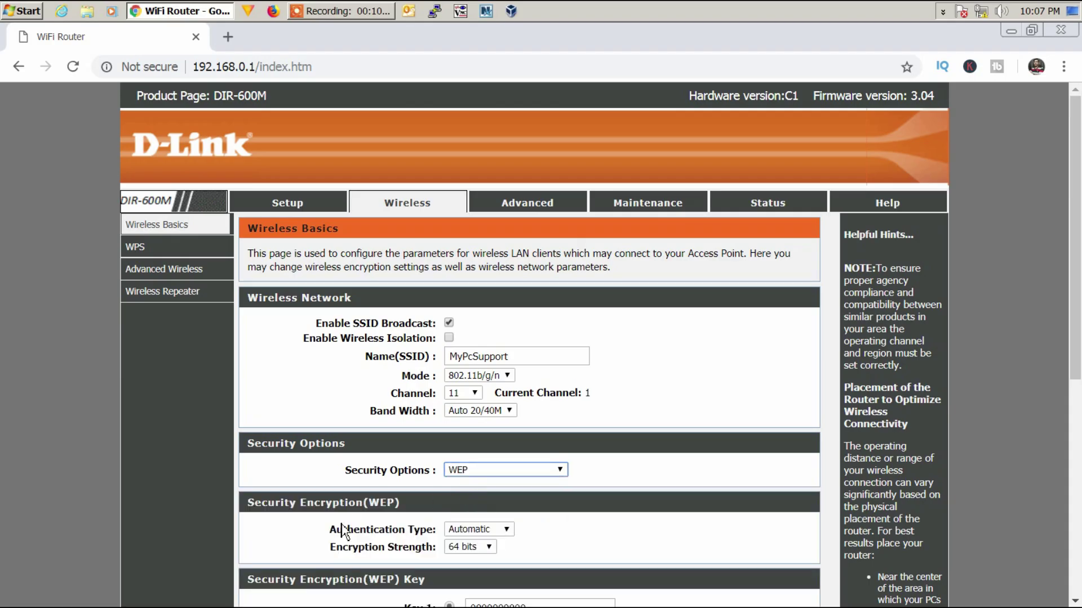
scroll(350, 529, "down", 3)
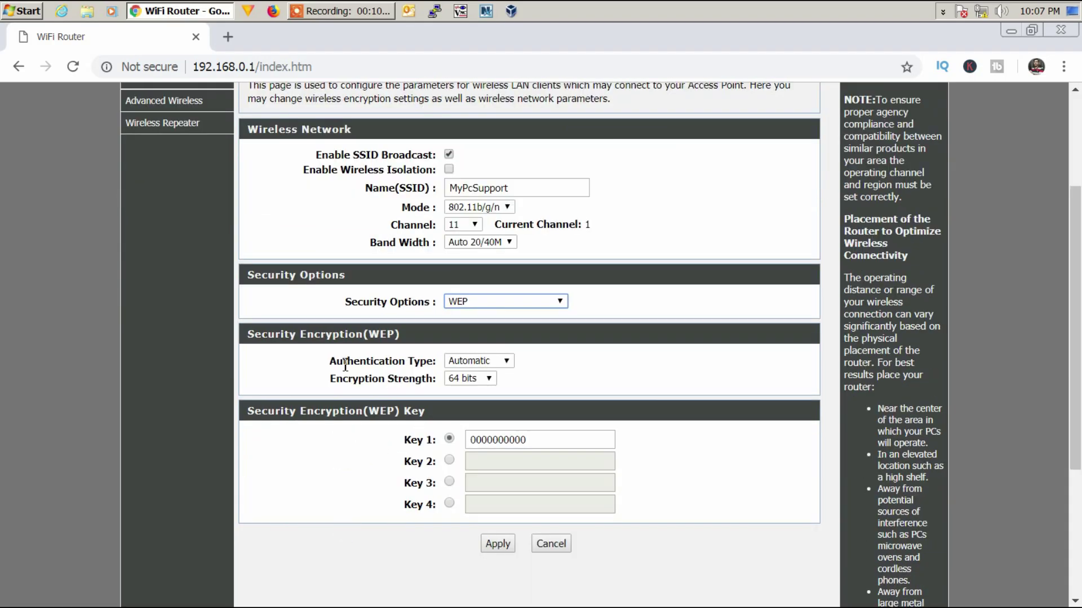
left_click(562, 439)
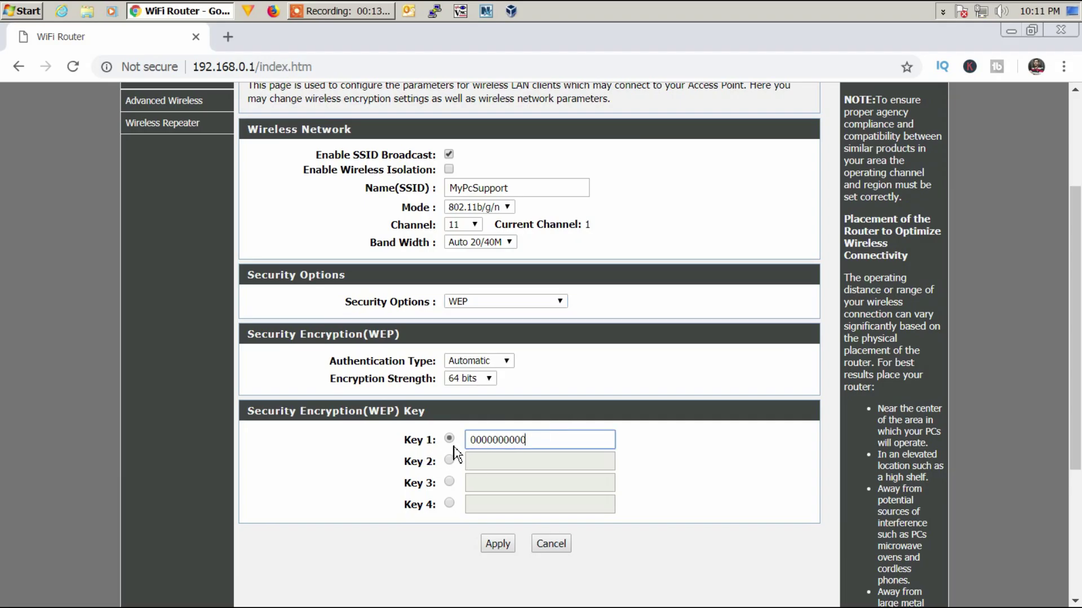
left_click_drag(545, 441, 464, 443)
left_click(558, 445)
left_click(558, 302)
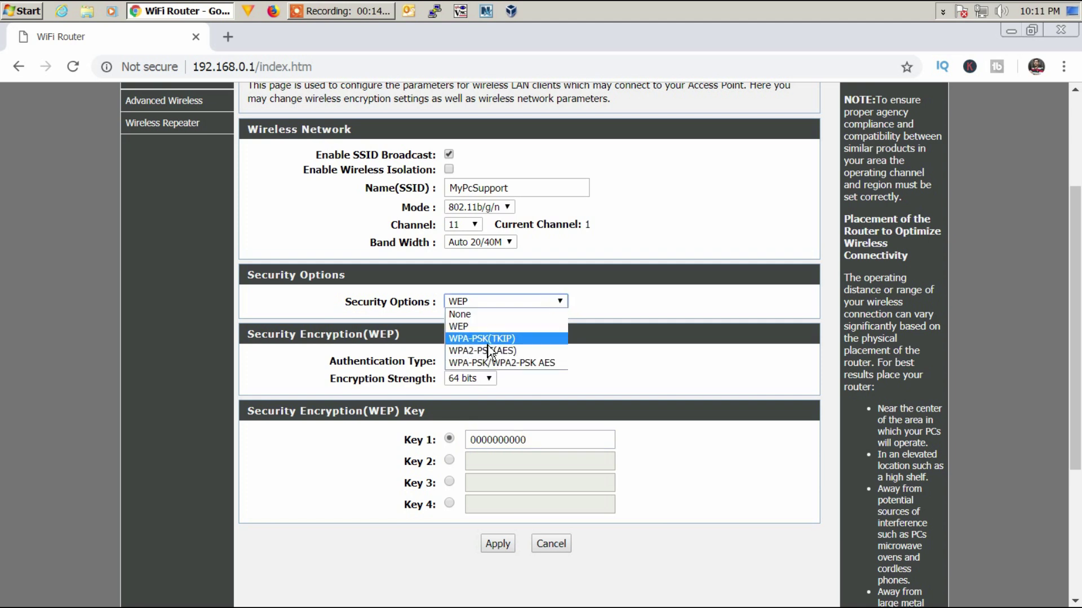
Step: Choose WPA-PSK(TKIP) security, enter the pre-shared key, apply, and confirm WPS being disabled
left_click(500, 341)
left_click(476, 364)
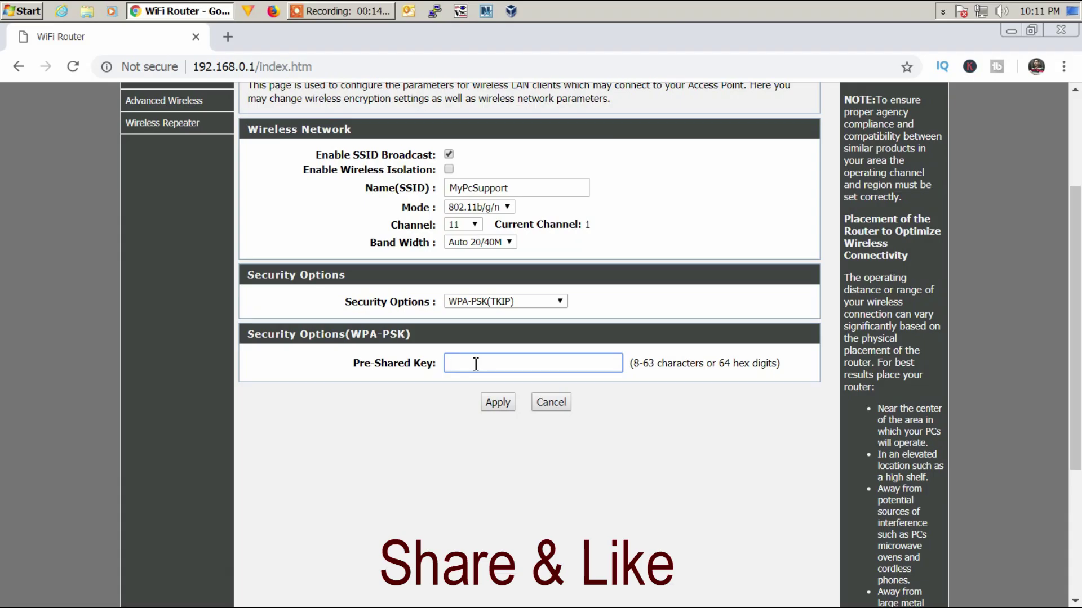
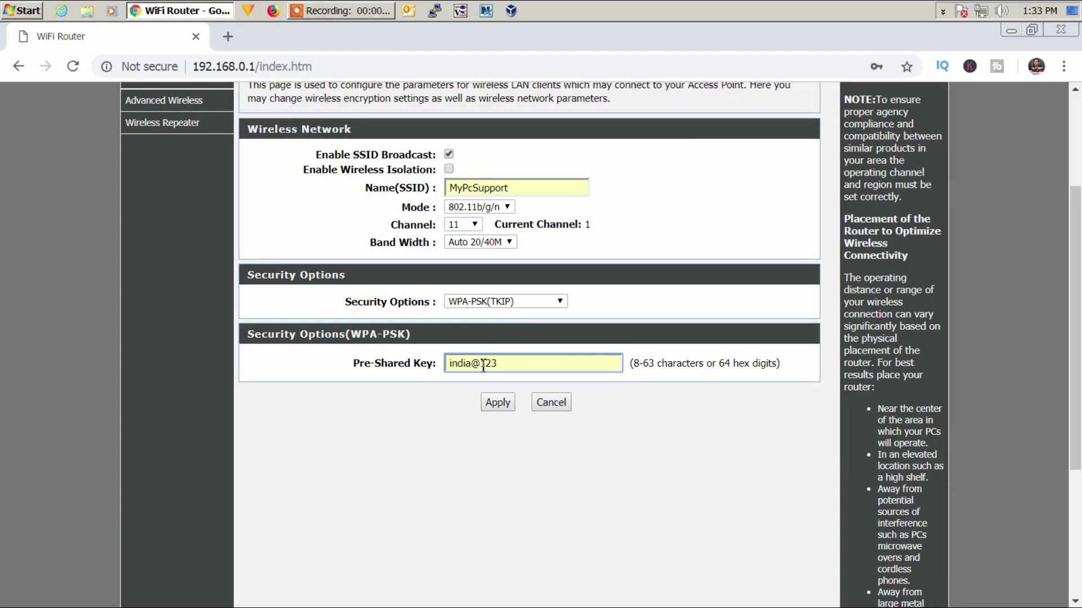
left_click(502, 407)
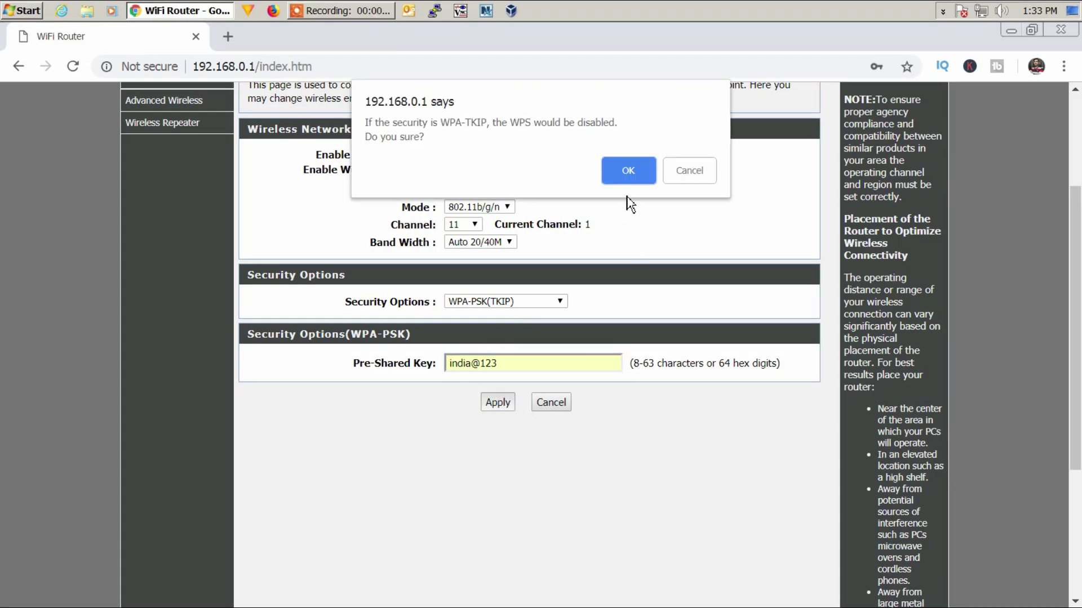
left_click(624, 171)
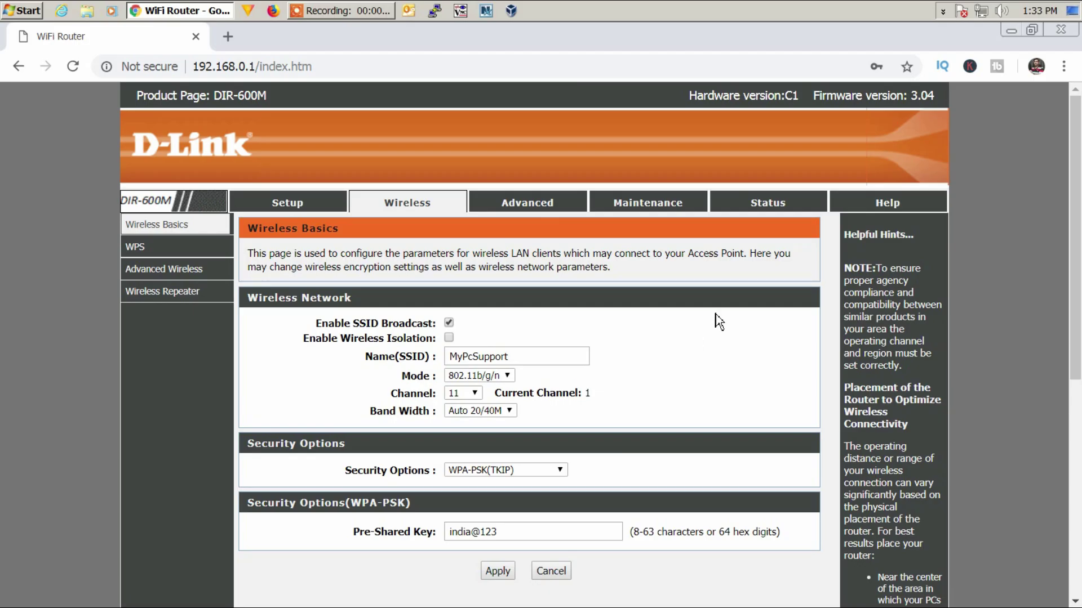
Step: On the Status page, highlight the WAN link up via PPPoE and its WAN IP address
left_click(771, 209)
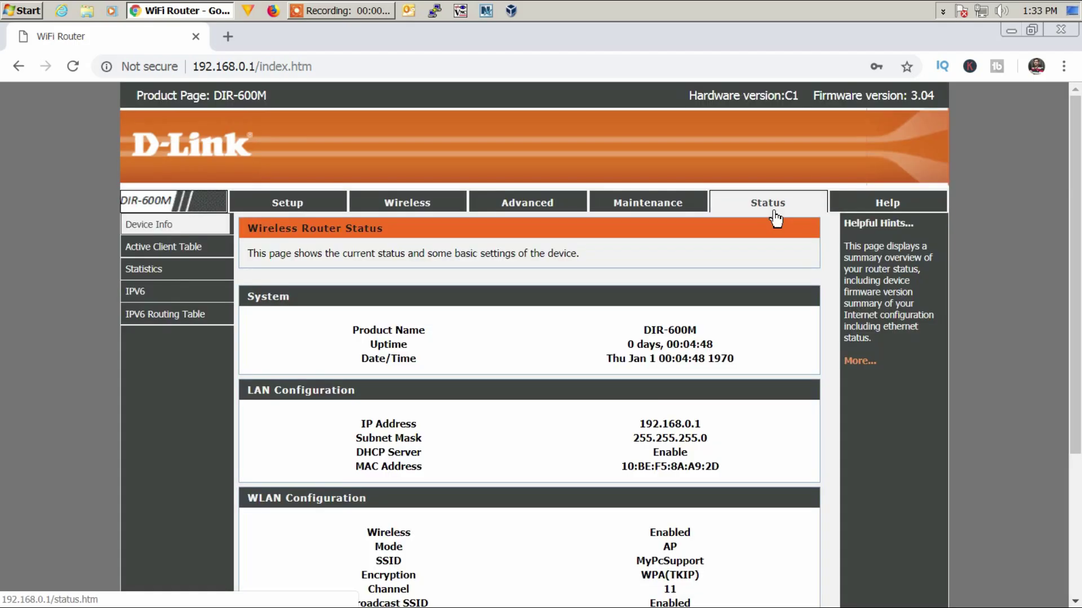
scroll(624, 463, "down", 3)
scroll(624, 463, "down", 1)
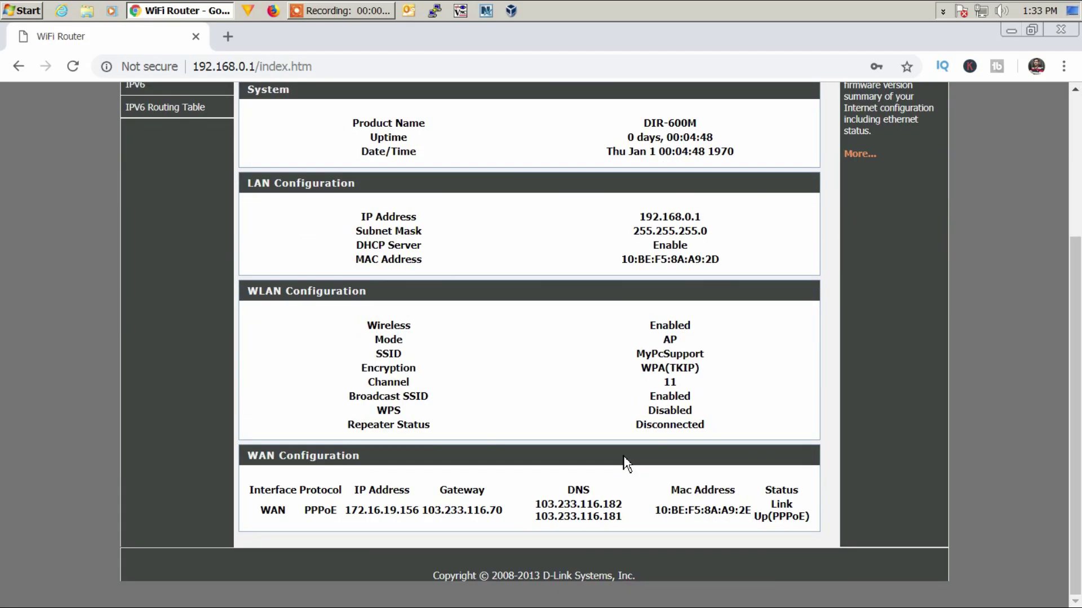
double_click(769, 492)
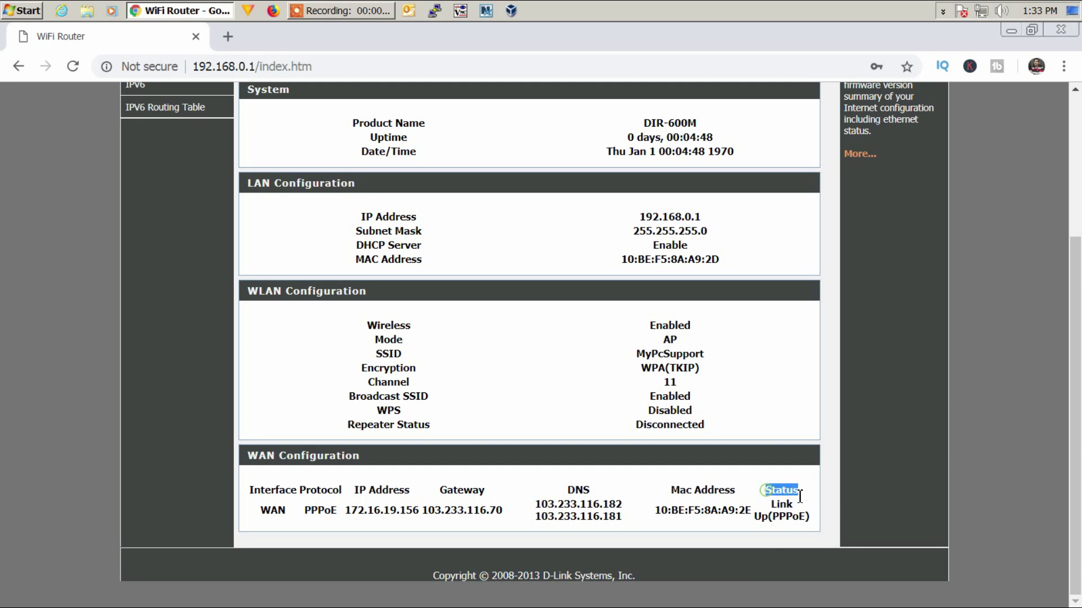
left_click(772, 514)
left_click_drag(771, 517, 806, 523)
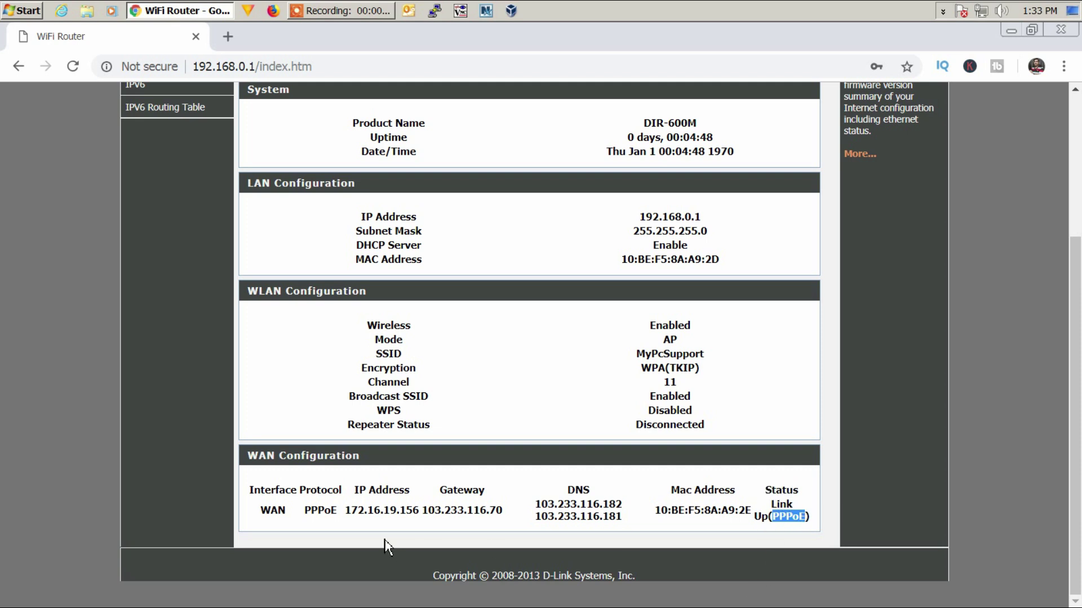
left_click_drag(345, 510, 495, 514)
left_click_drag(304, 510, 338, 514)
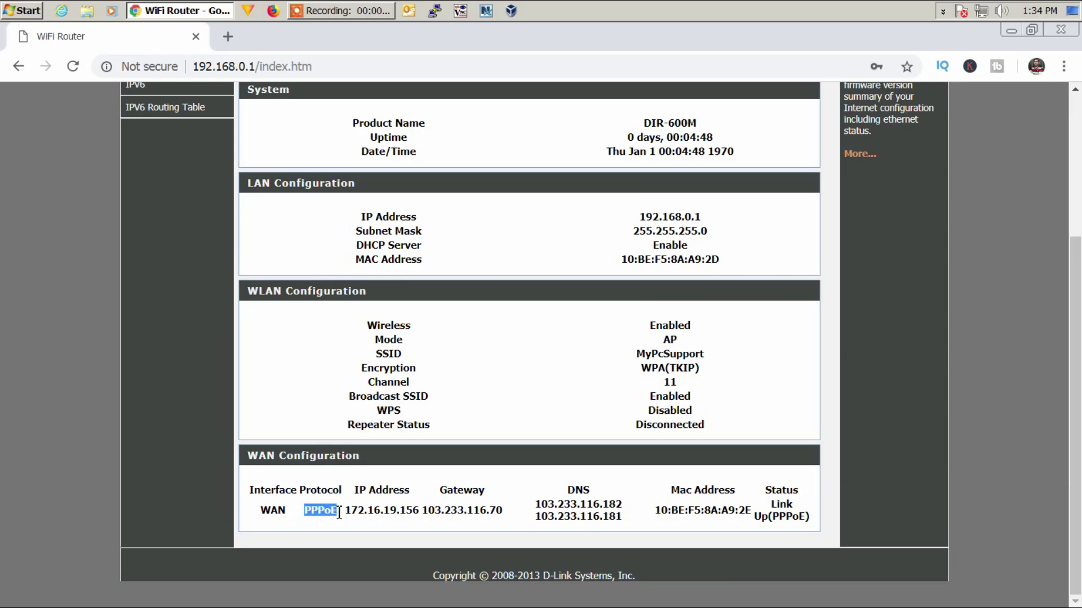
Step: Highlight wireless Enabled, SSID MyPcSupport and channel 11 in the WLAN section
left_click_drag(652, 326, 684, 330)
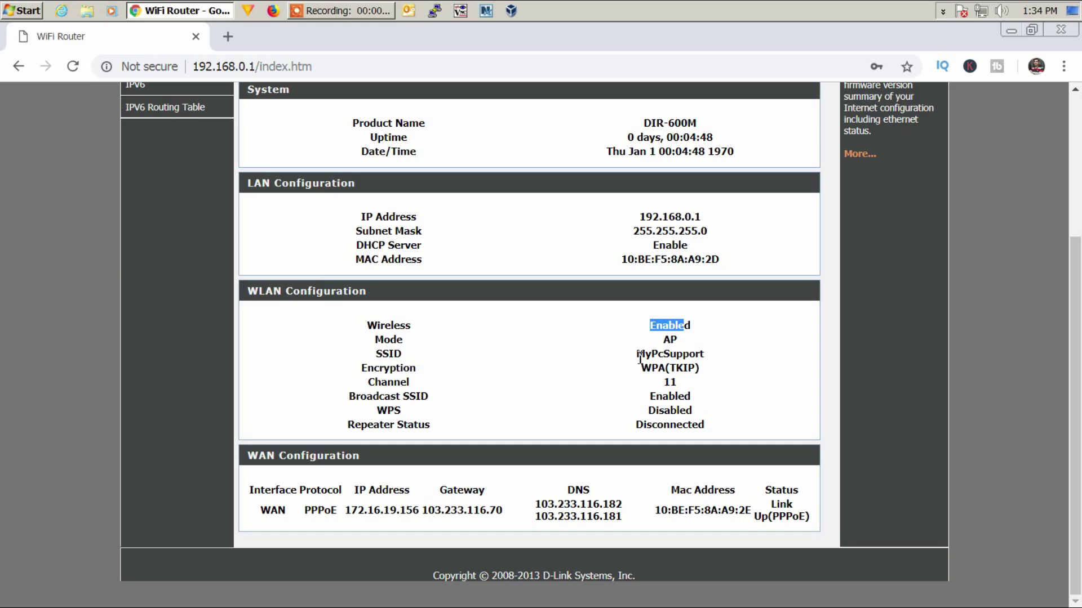
left_click_drag(640, 357, 670, 388)
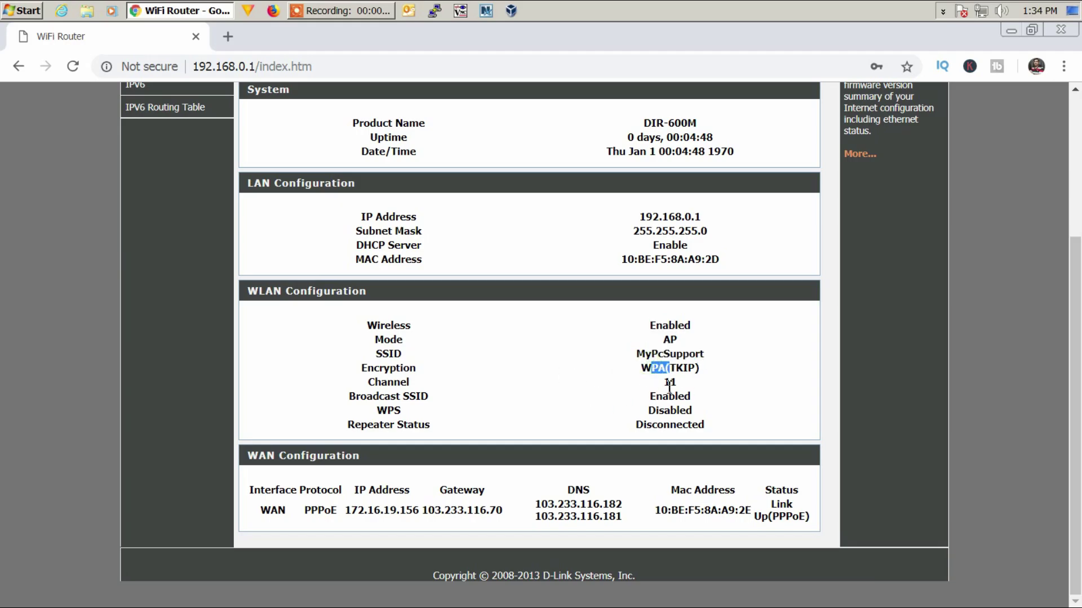
double_click(670, 382)
mouse_move(986, 19)
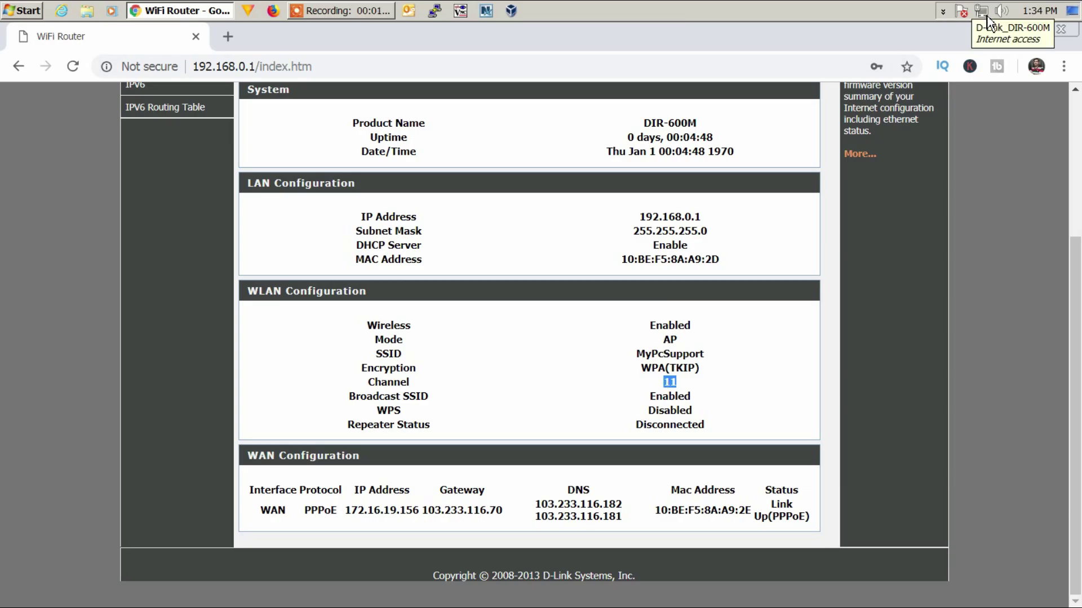
left_click(697, 376)
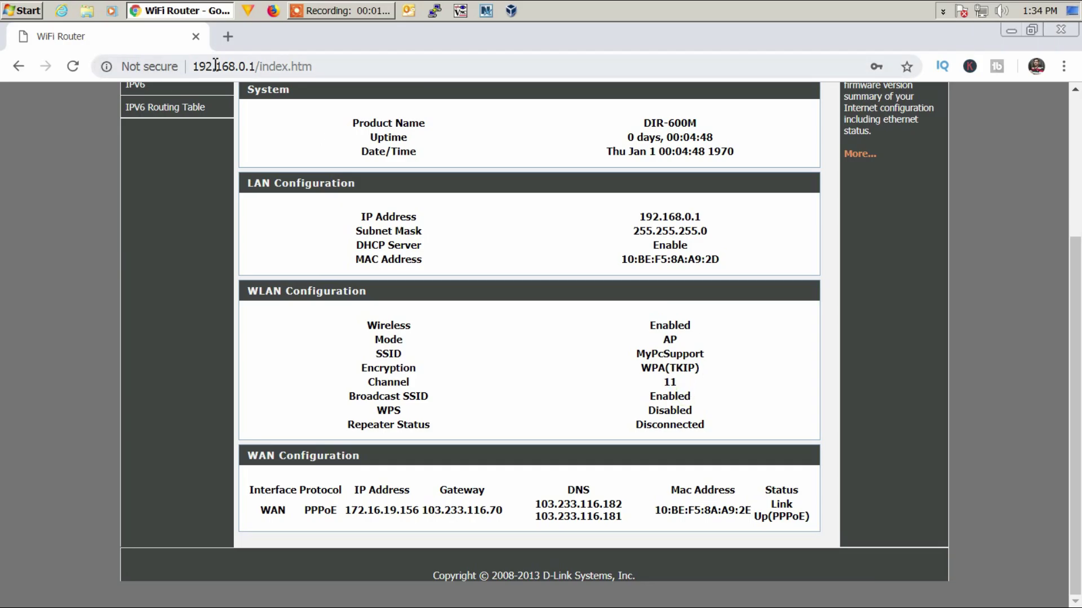
Step: Load youtube.com/dashboard in a new tab to confirm internet access, then bring up the tray network menu
left_click(228, 36)
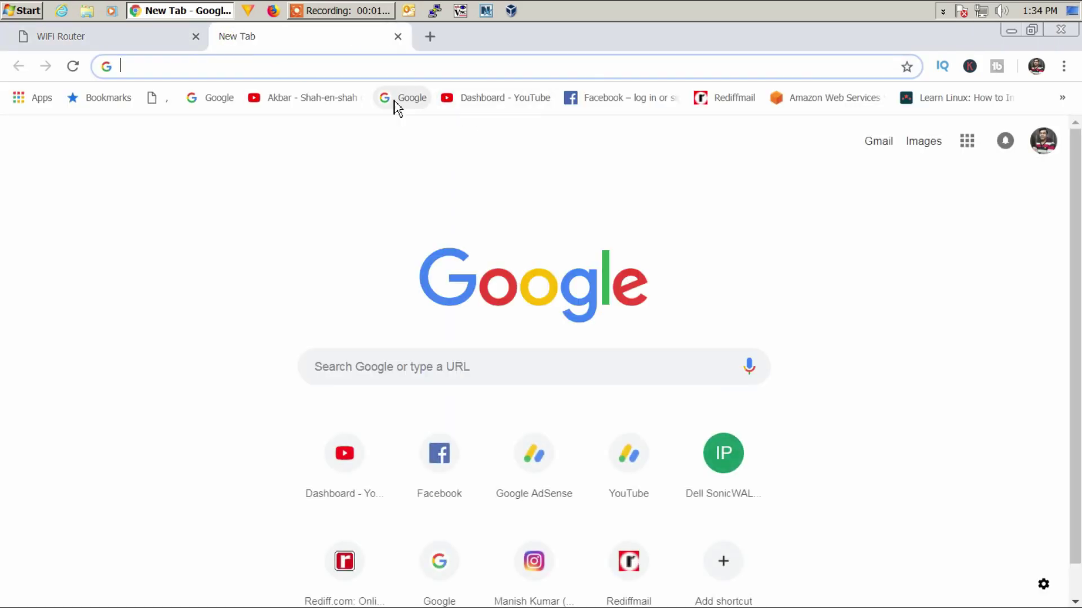
left_click(347, 74)
type("yo")
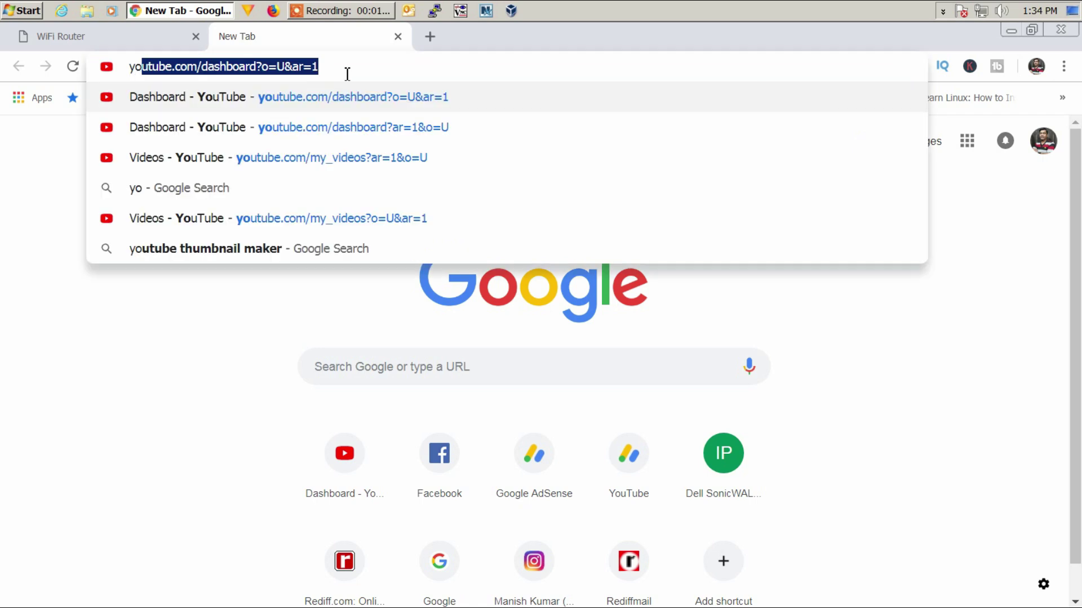
key("Return")
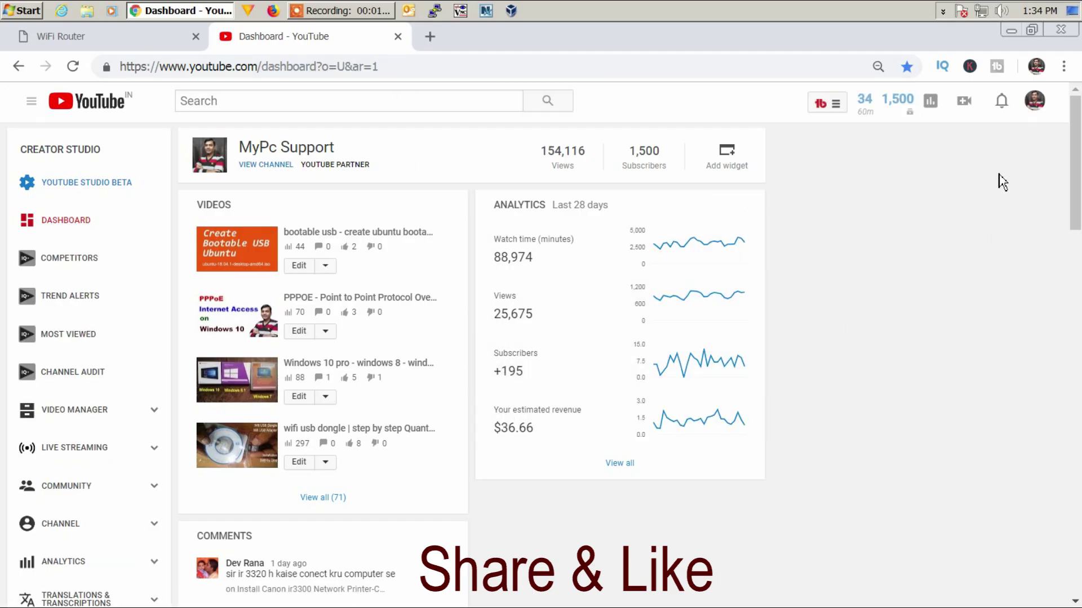
right_click(980, 11)
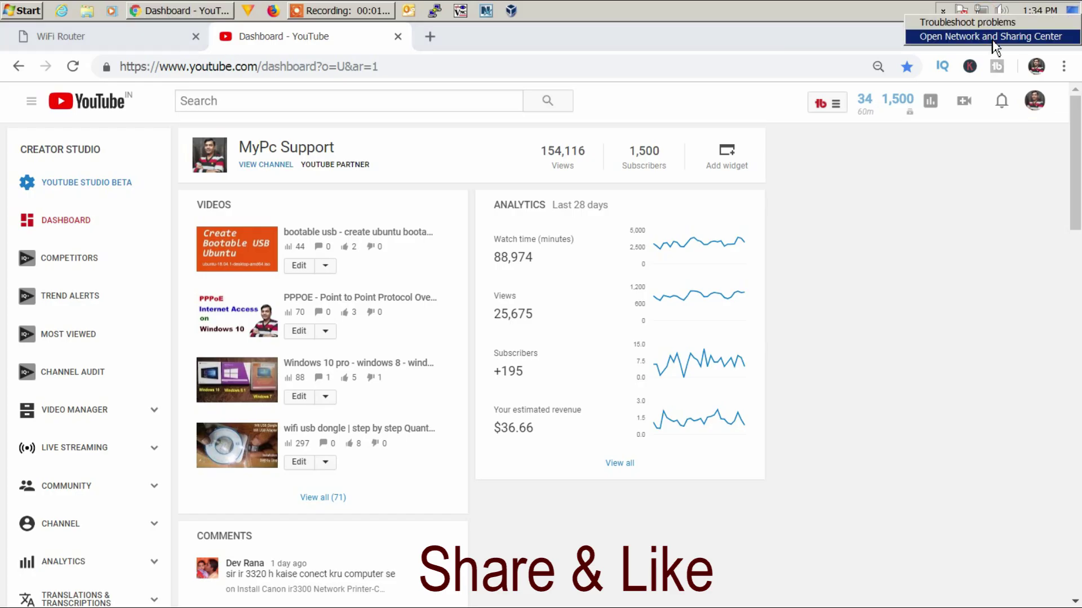
Step: Disable the wired Local Area Connection adapter in Network Connections
left_click(992, 40)
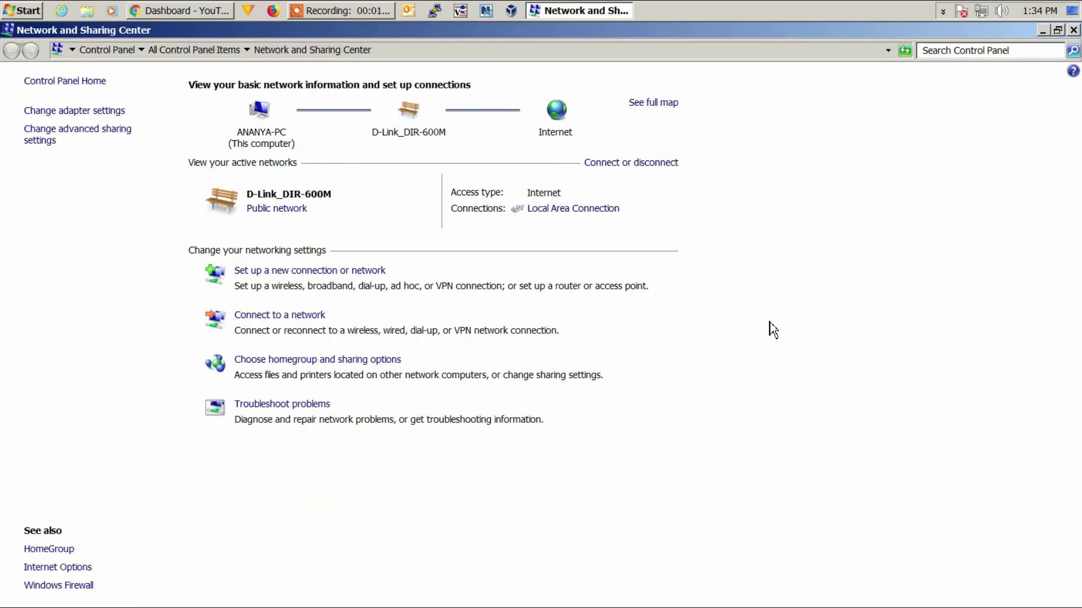
left_click(77, 111)
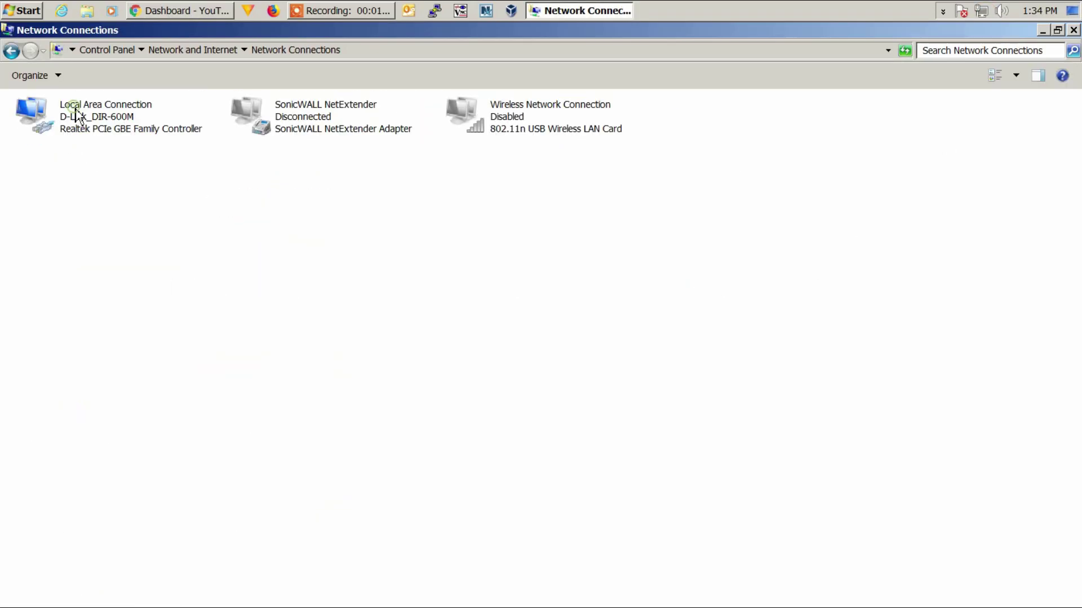
left_click(483, 125)
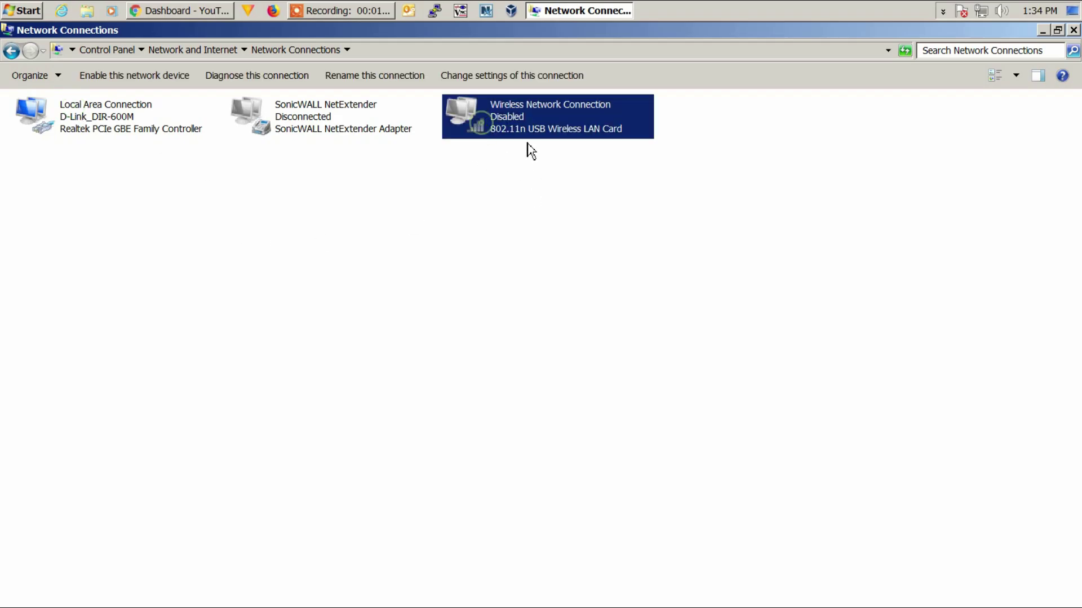
left_click(106, 132)
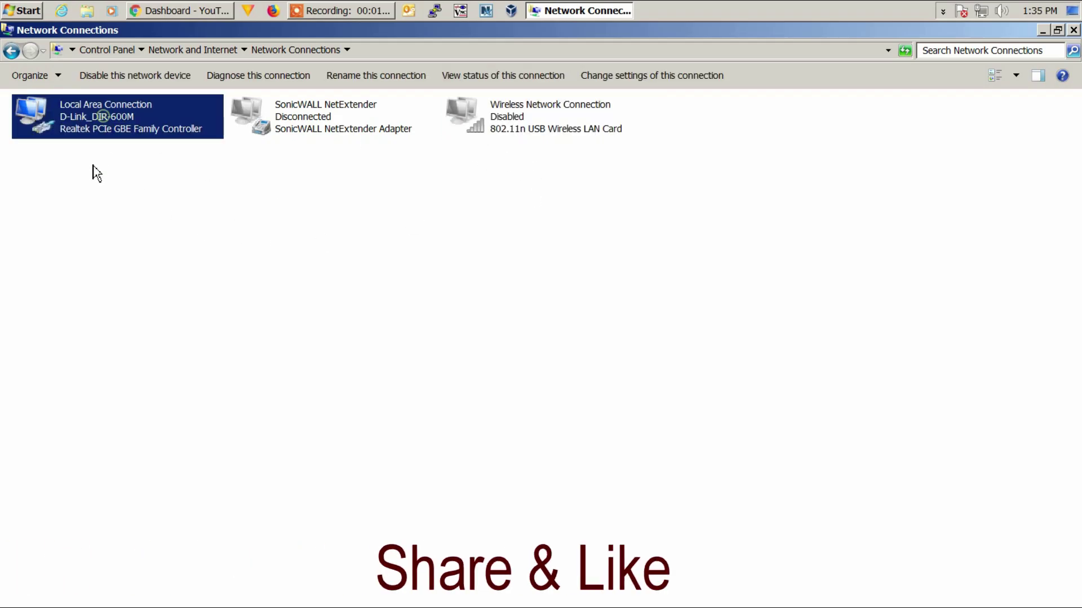
right_click(92, 132)
left_click(101, 134)
Step: Refresh the adapter list and enable the 802.11n USB Wireless Network Connection
right_click(192, 231)
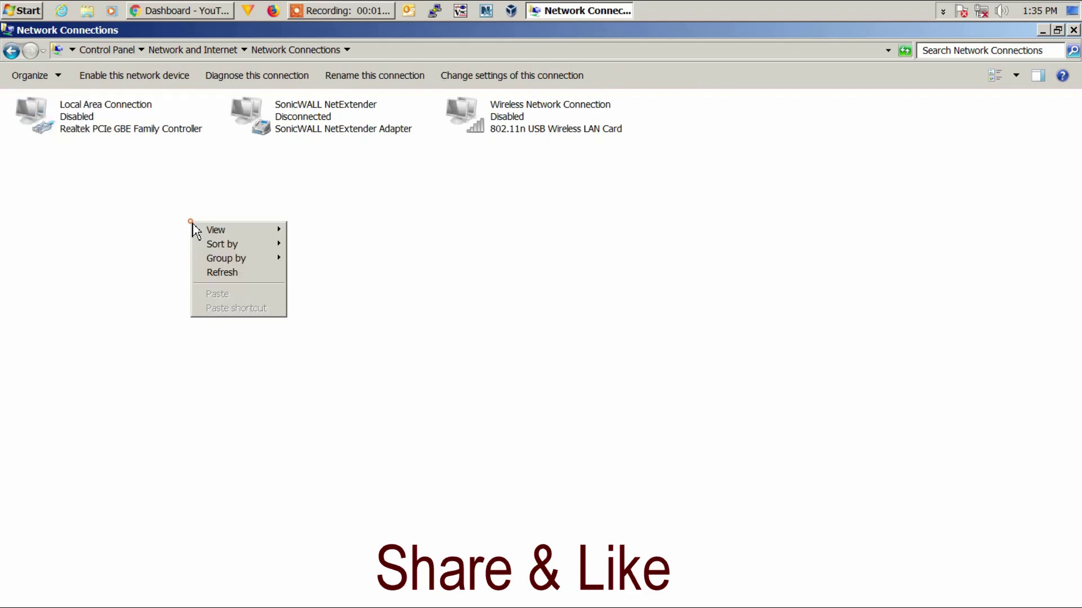
left_click(226, 273)
left_click(496, 133)
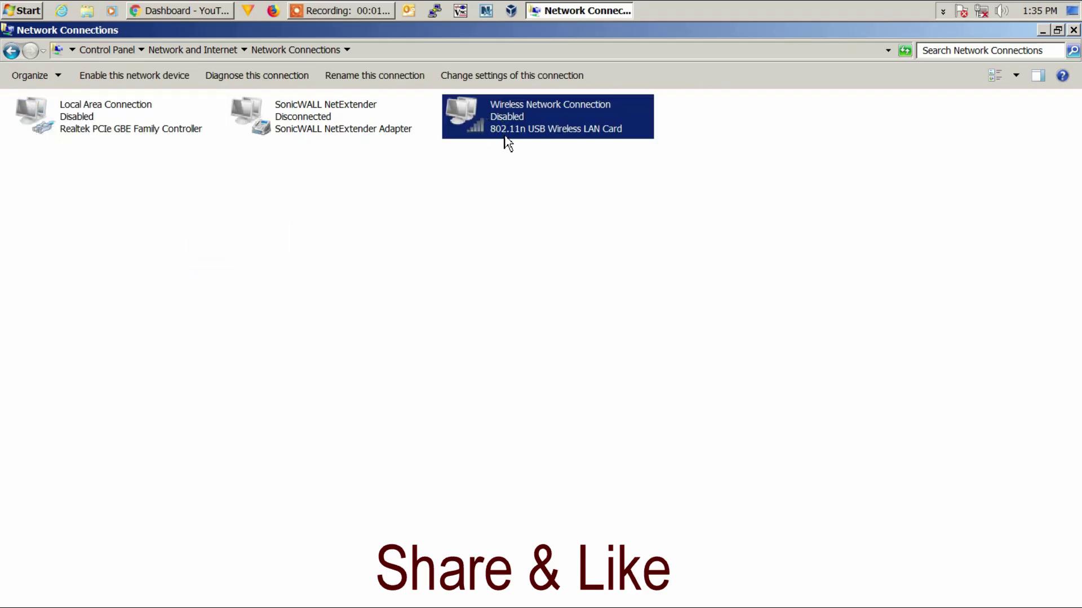
right_click(505, 118)
left_click(516, 129)
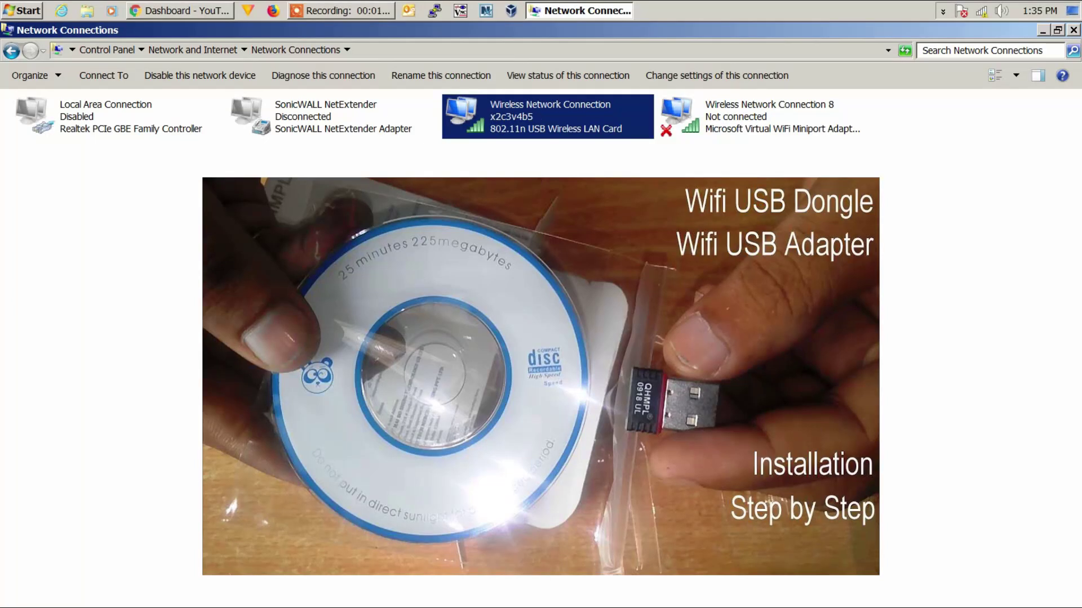
left_click(908, 197)
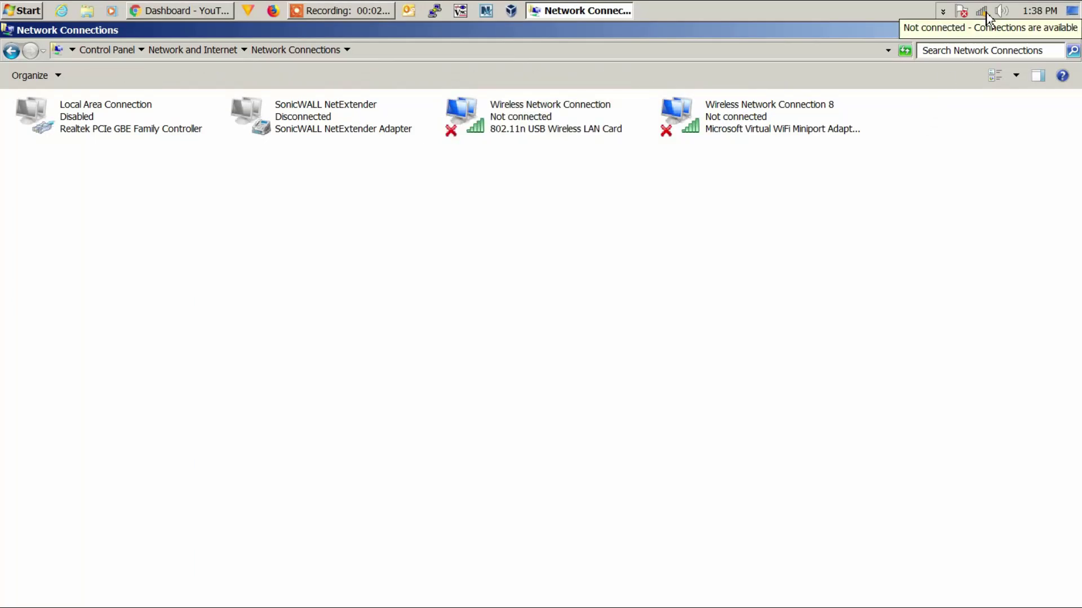
Step: Select the MyPcSupport wireless network from the available networks and connect
left_click(981, 10)
left_click(981, 10)
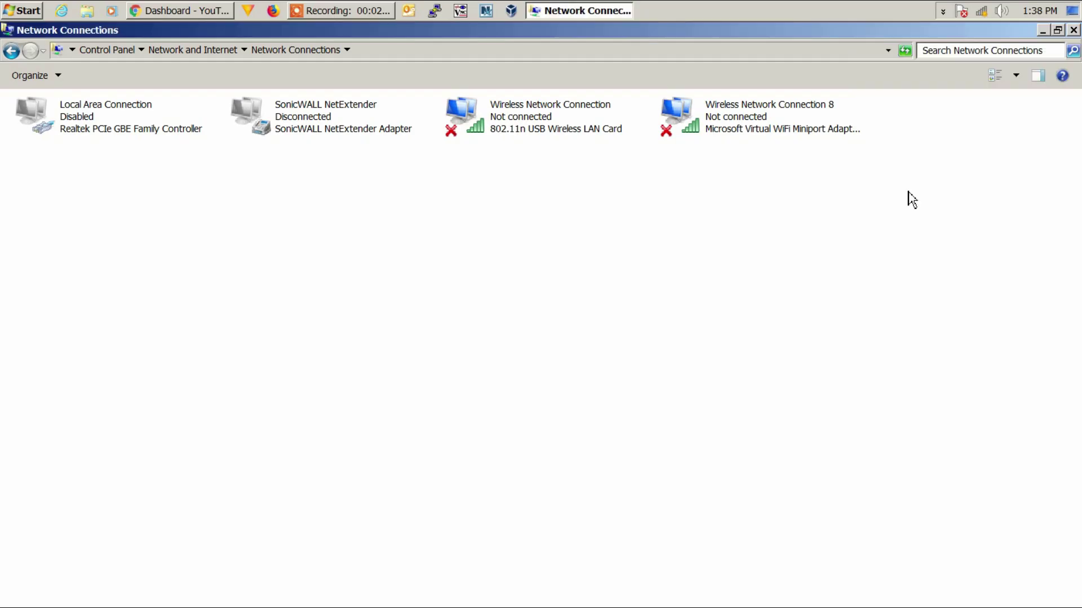
left_click(981, 10)
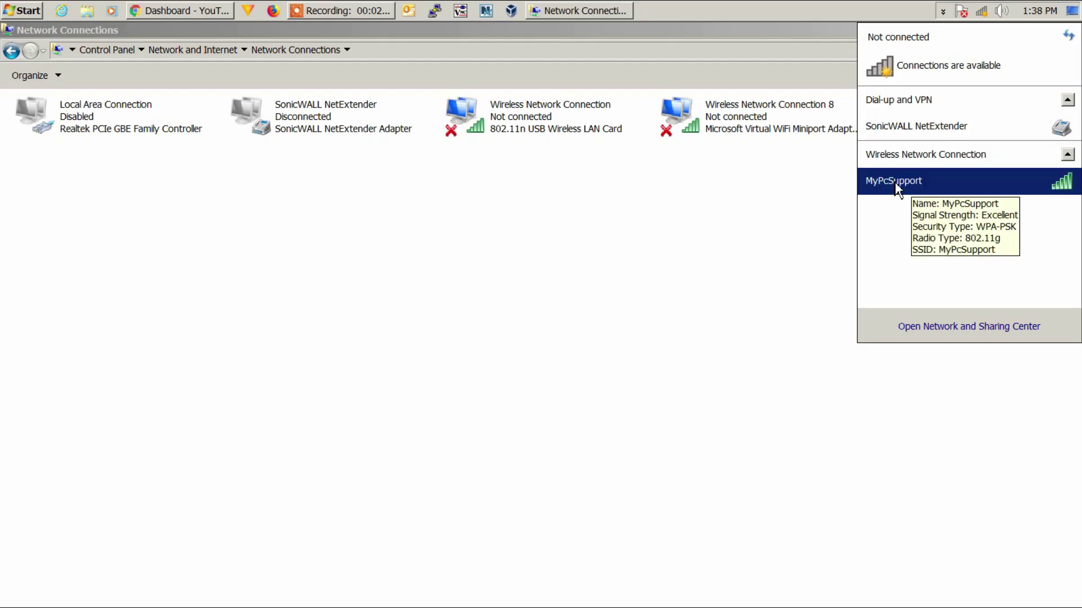
left_click(950, 186)
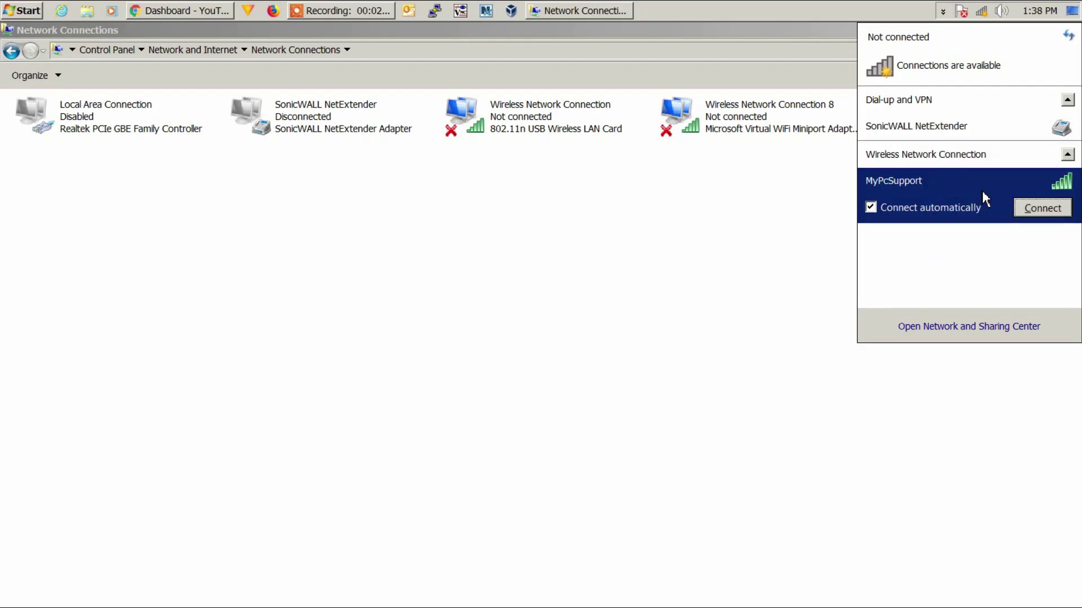
left_click(1037, 208)
Step: Enter the network security key with characters hidden and submit it to join MyPcSupport
left_click(890, 111)
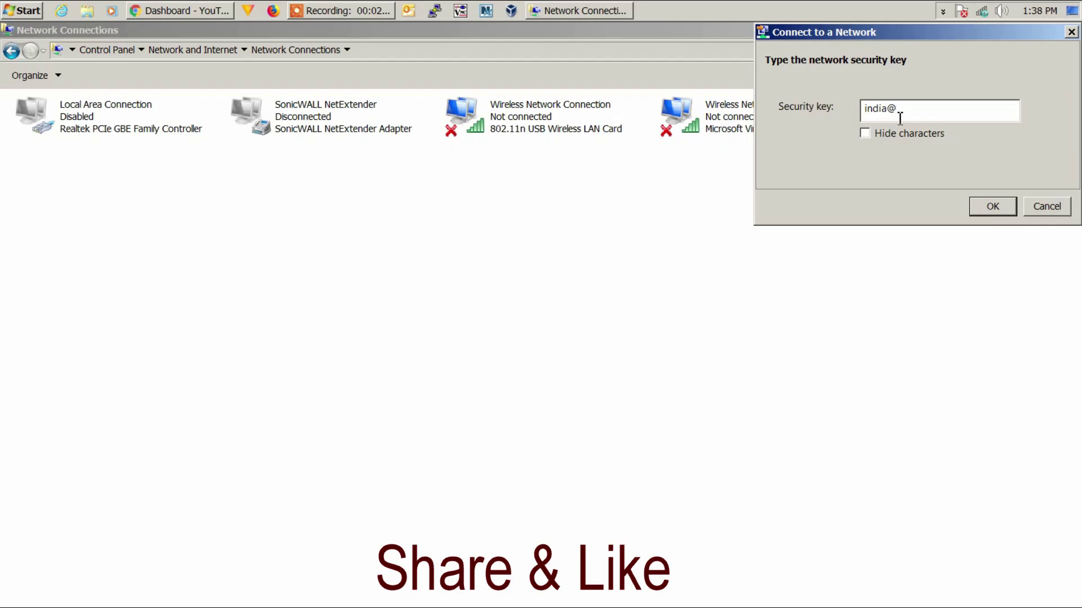
left_click(866, 135)
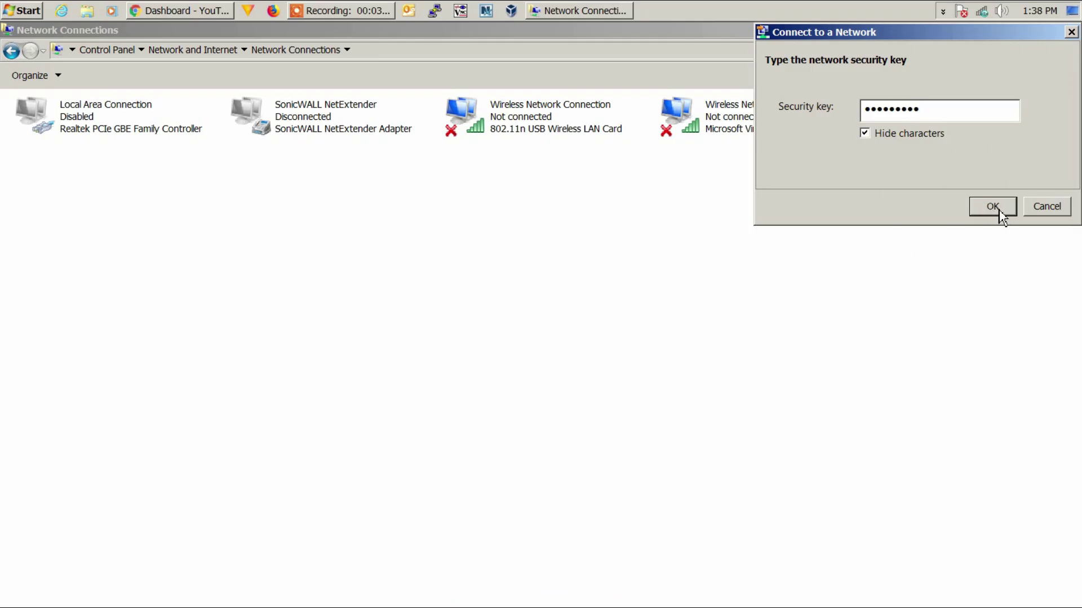
left_click(999, 211)
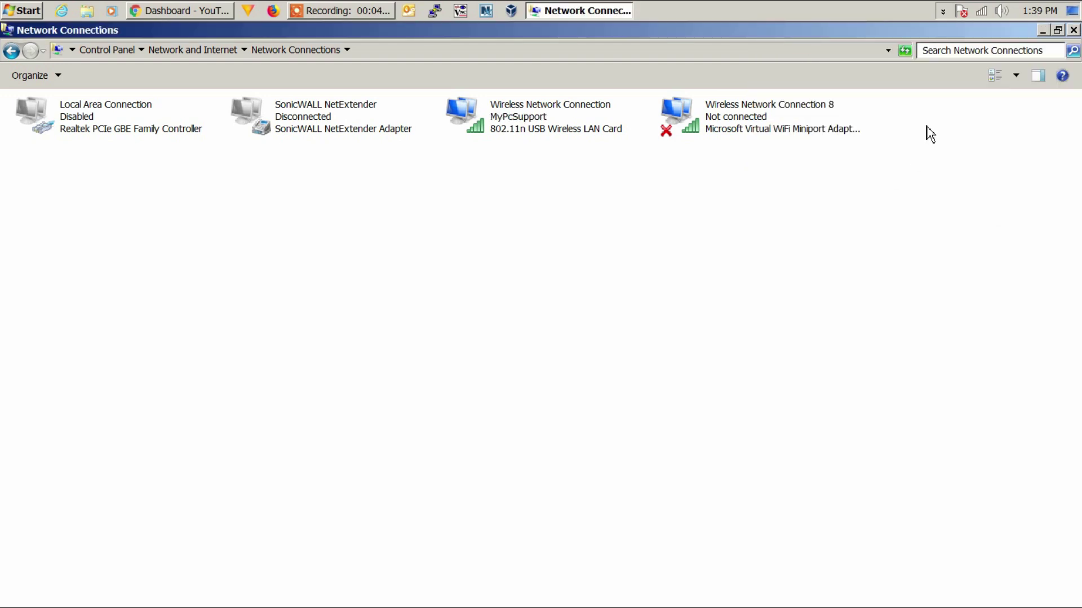
mouse_move(983, 23)
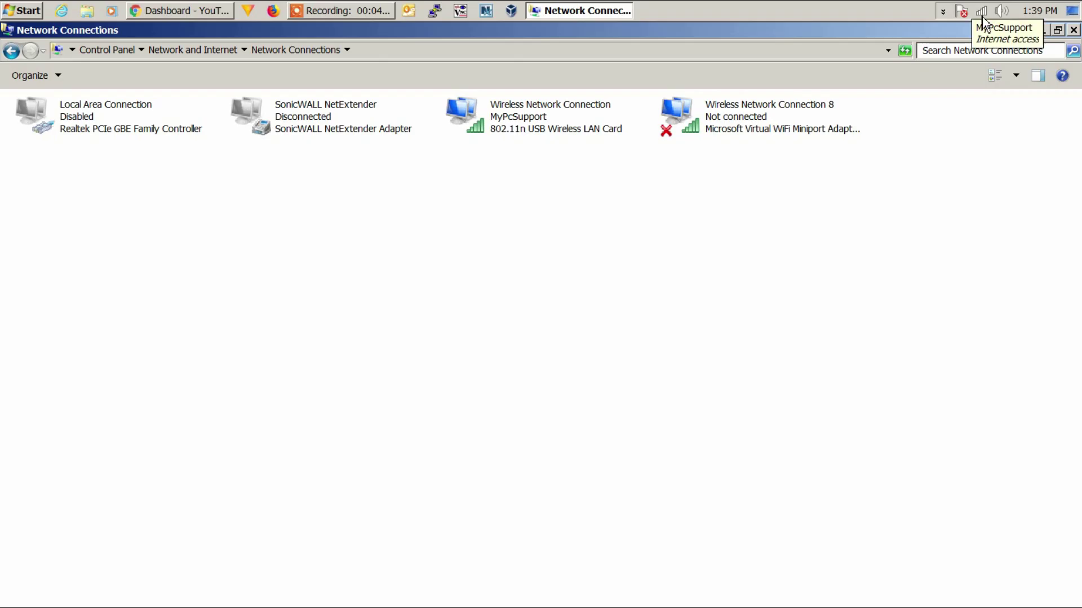